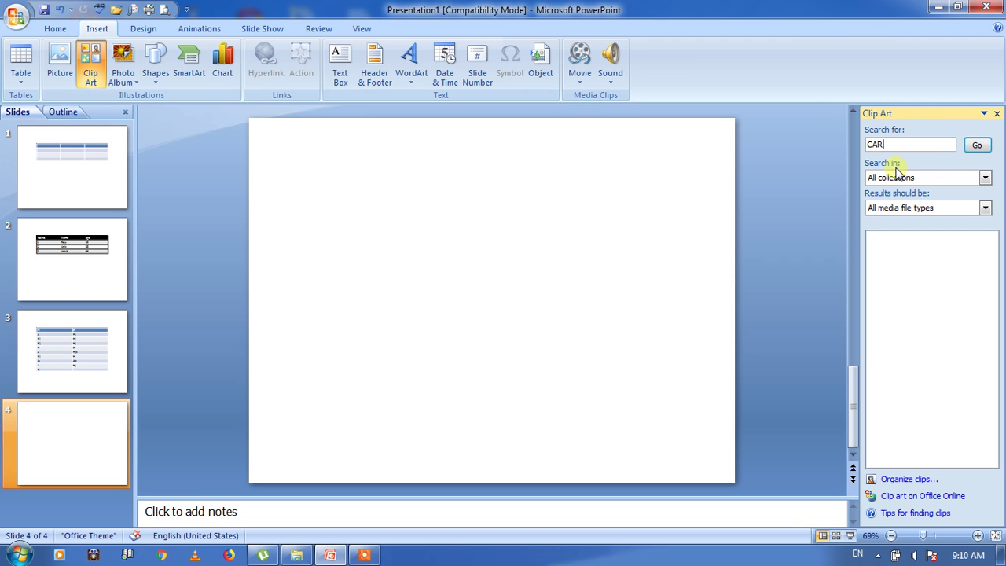
- Search for CAR clip art in all collections with all media file types included
left_click(986, 179)
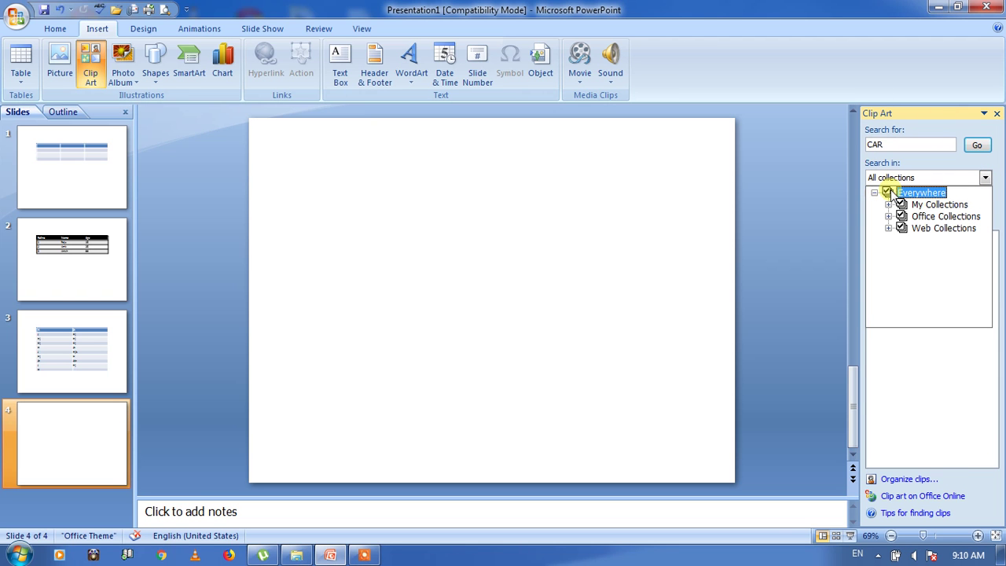
left_click(984, 178)
left_click(985, 208)
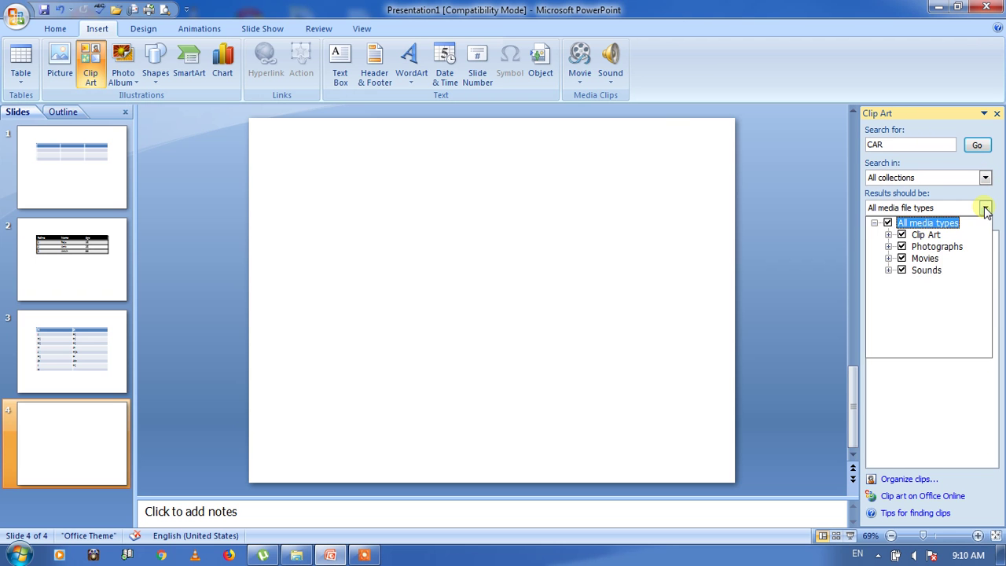
left_click(984, 209)
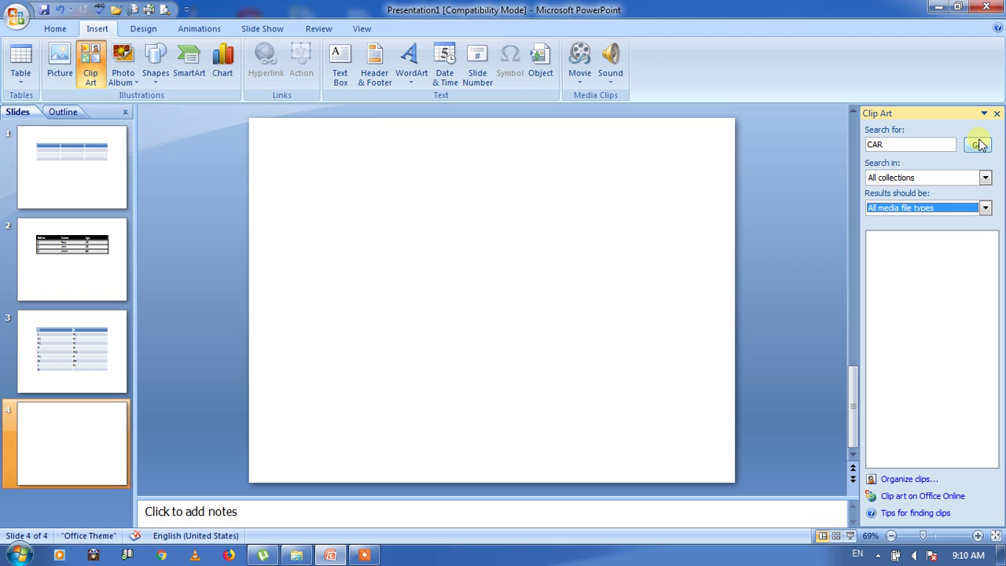
left_click(979, 146)
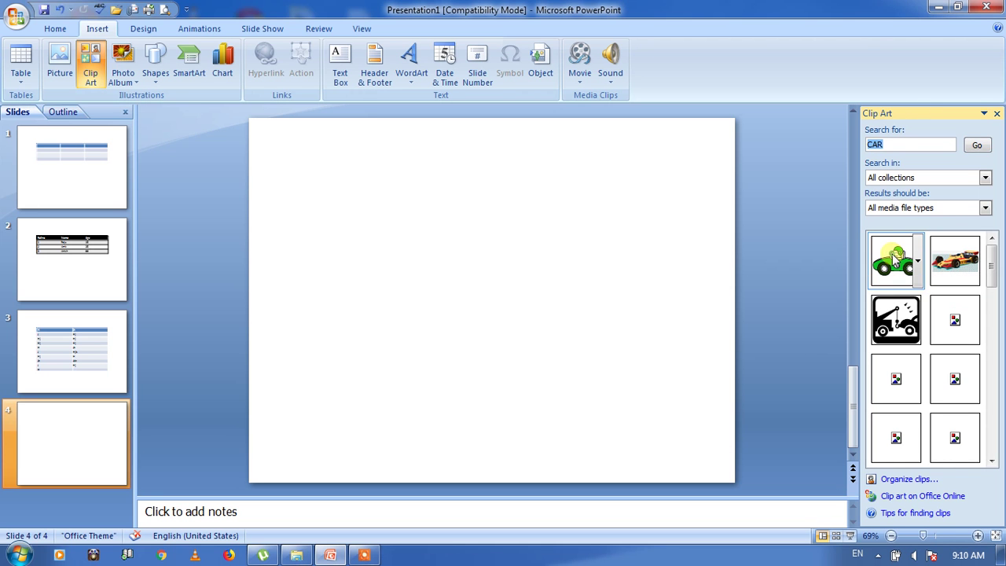
- Insert the green cartoon race car clip on slide 4 and enlarge it to about 3.92" high by 6.24" wide
left_click(895, 262)
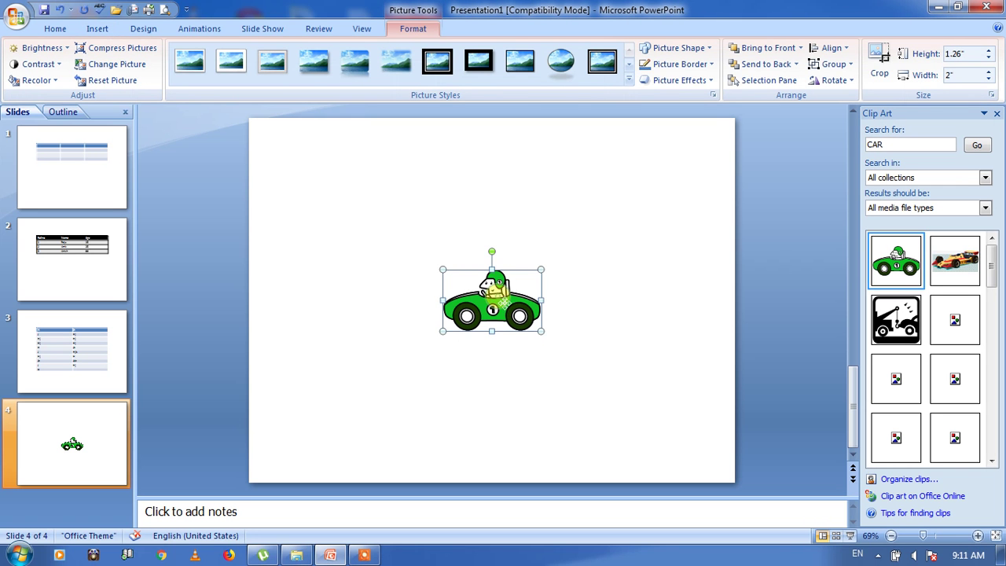
left_click_drag(495, 293, 663, 382)
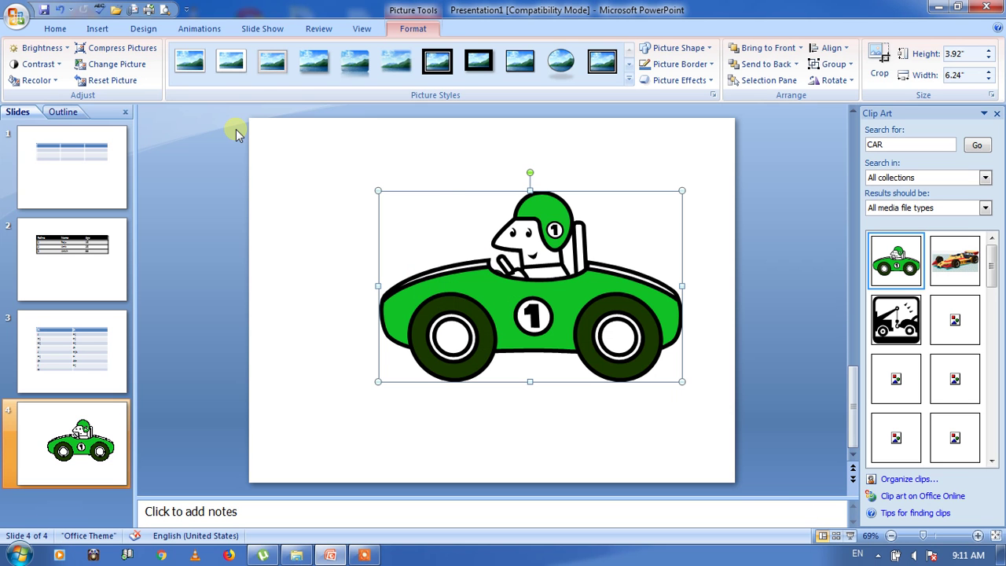
- Start a new photo album and open the file browser for inserting pictures from disk
left_click(97, 30)
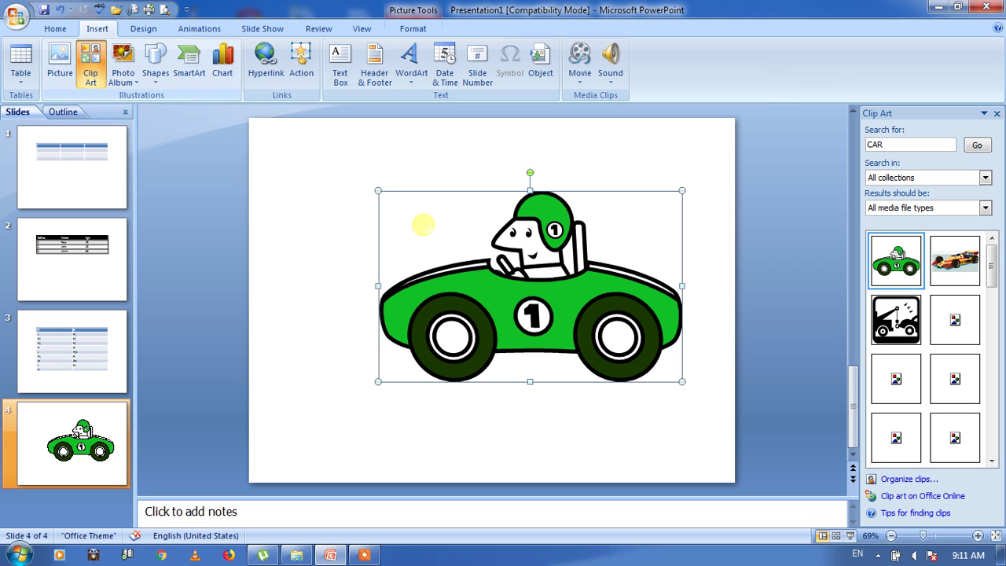
left_click(136, 83)
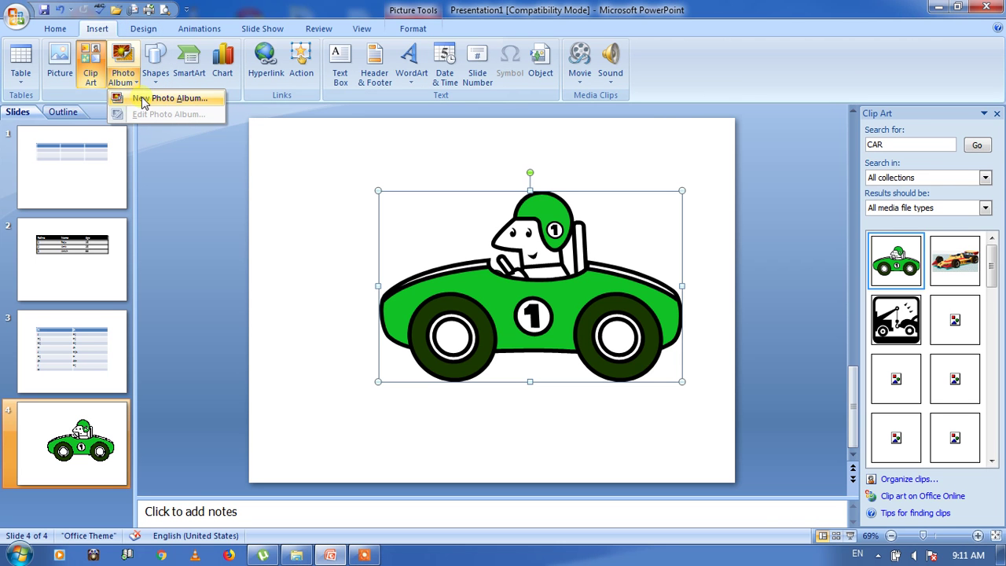
left_click(140, 100)
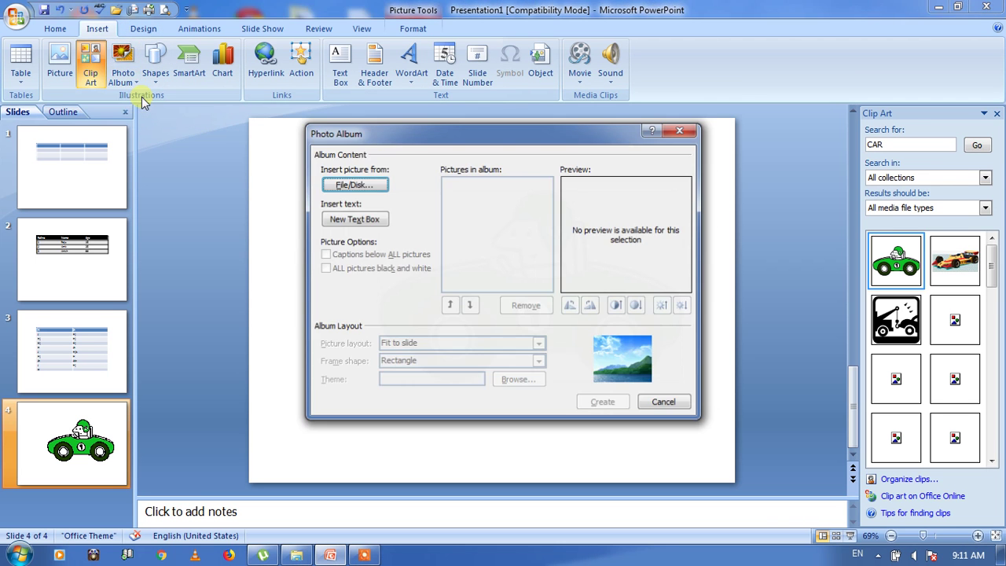
left_click(369, 187)
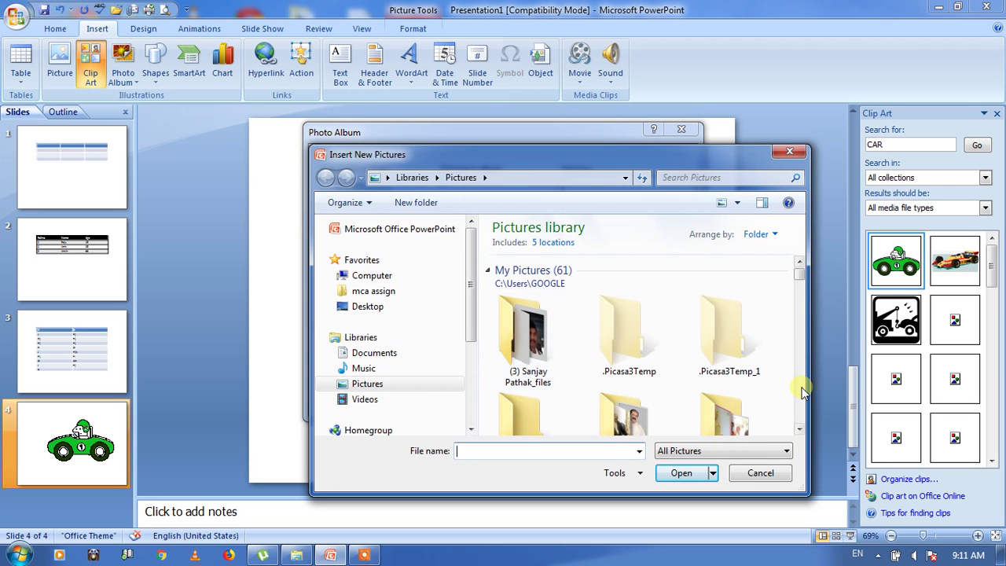
- Look through the folders and images of the Pictures library for photos suitable for the album
left_click(799, 430)
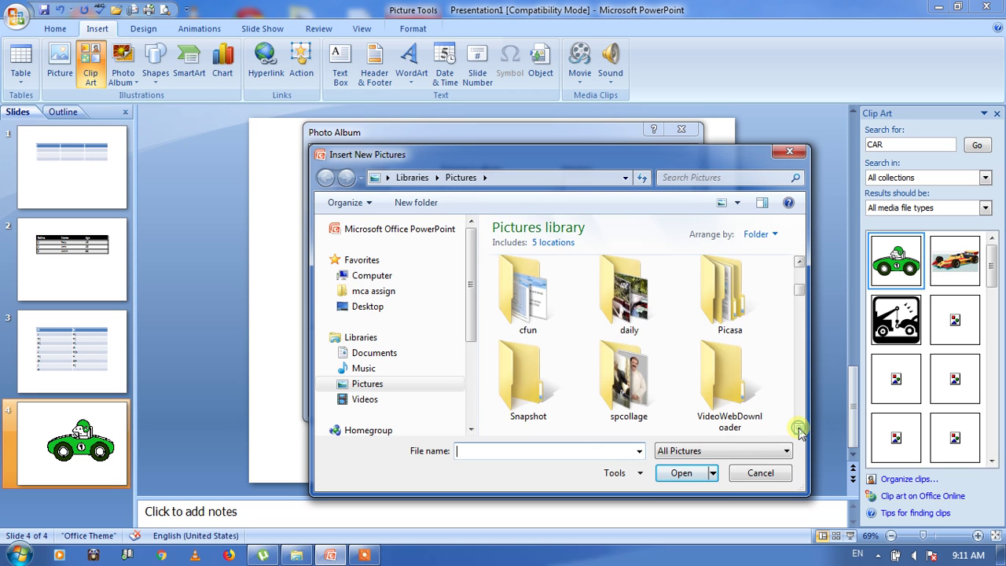
left_click(799, 430)
left_click(799, 430)
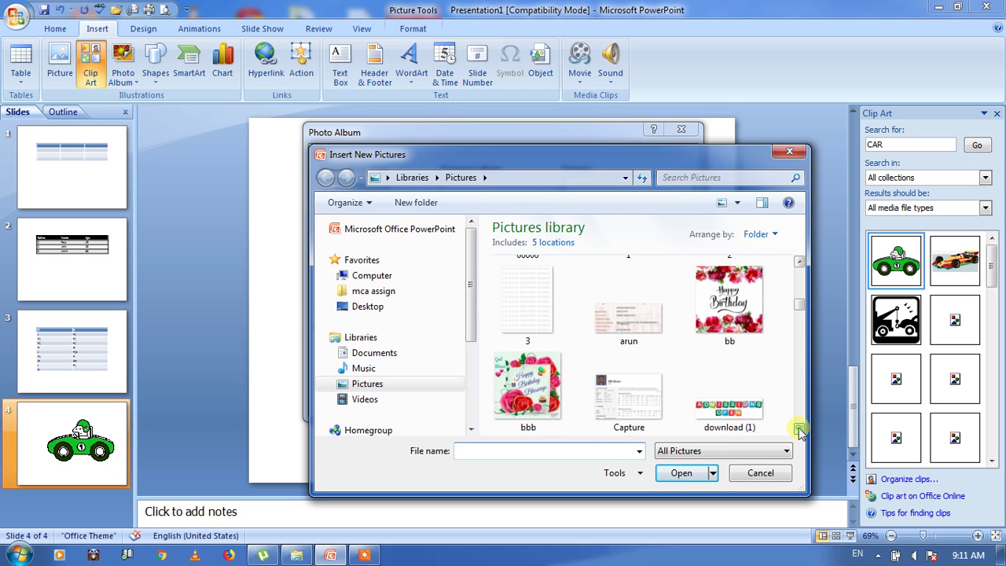
left_click(799, 430)
left_click(799, 430)
left_click(799, 430)
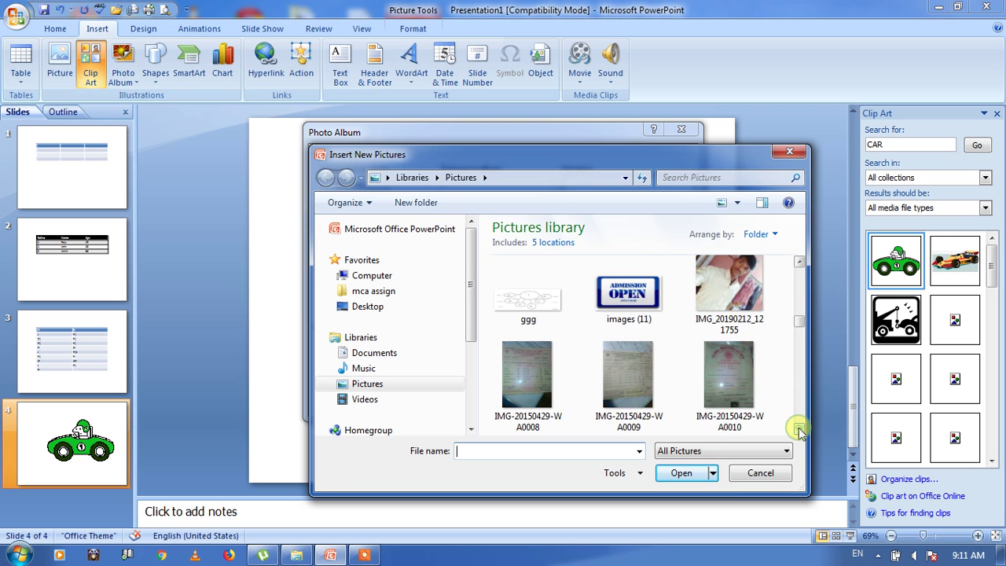
left_click(799, 430)
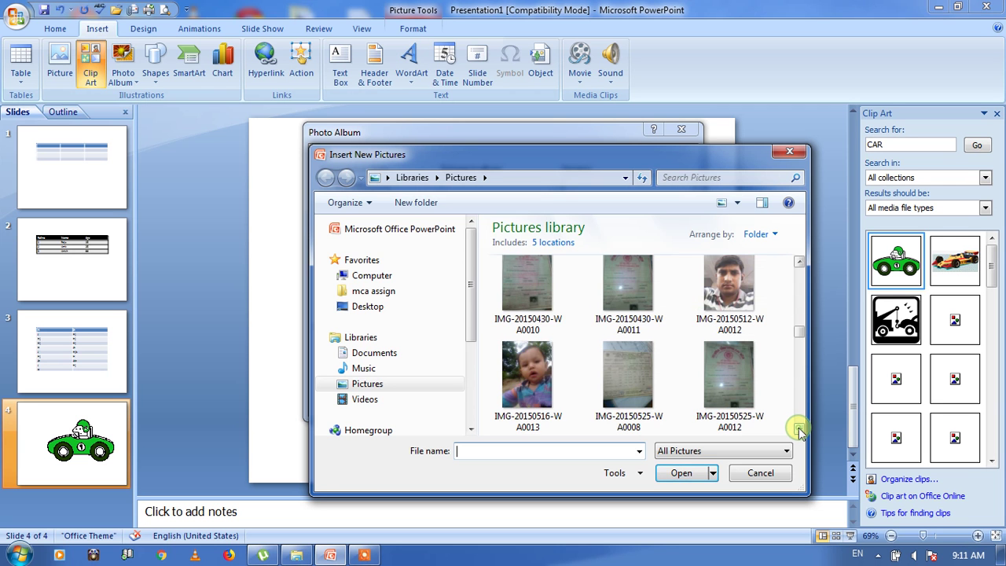
left_click(799, 429)
left_click(800, 430)
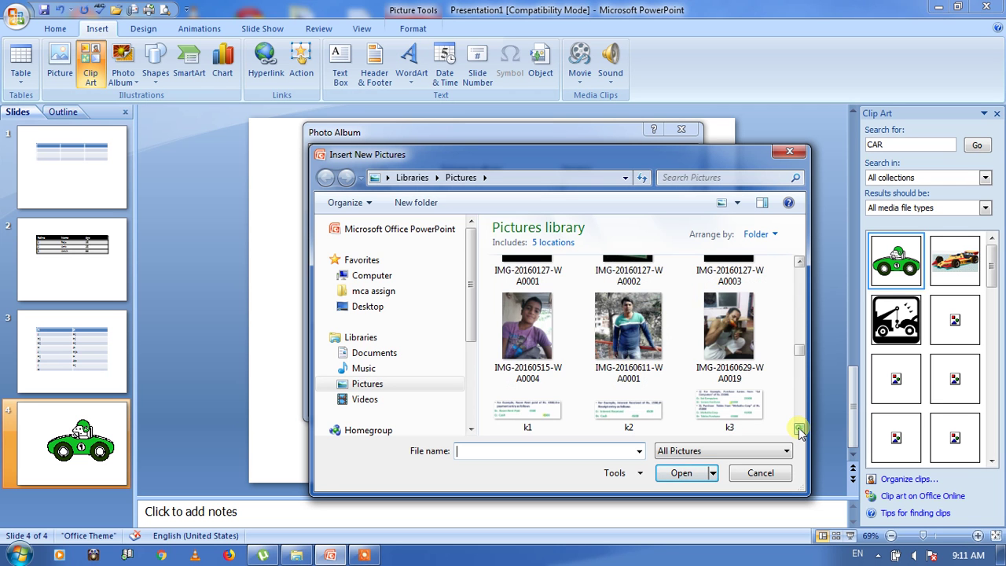
left_click(799, 430)
left_click(799, 430)
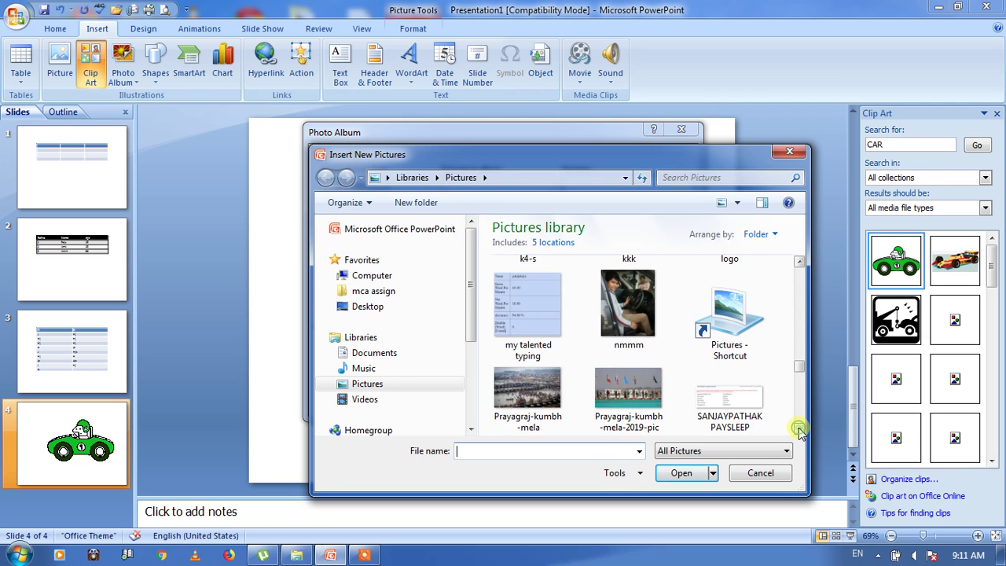
left_click(799, 430)
left_click(799, 430)
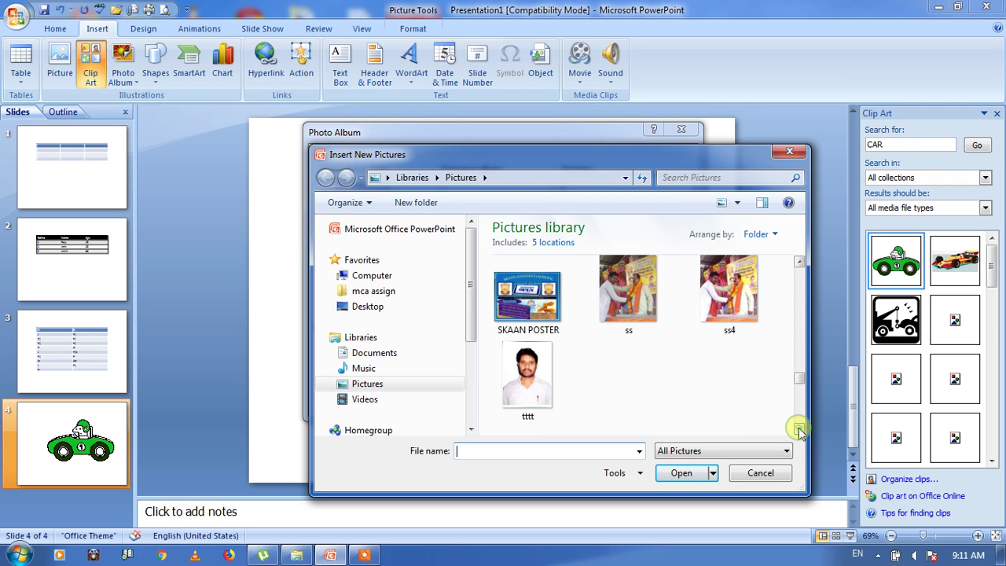
left_click(799, 430)
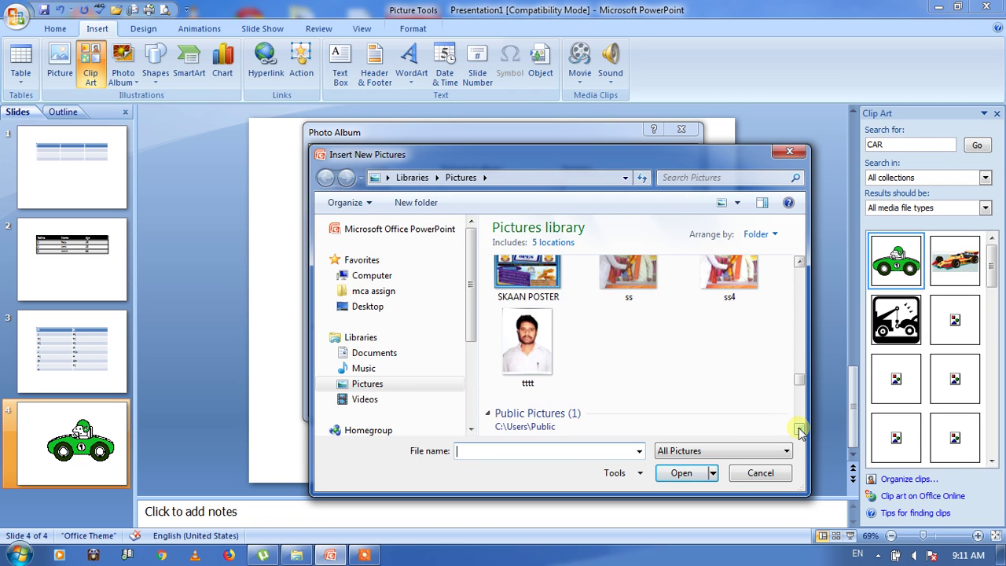
left_click(799, 430)
left_click(799, 430)
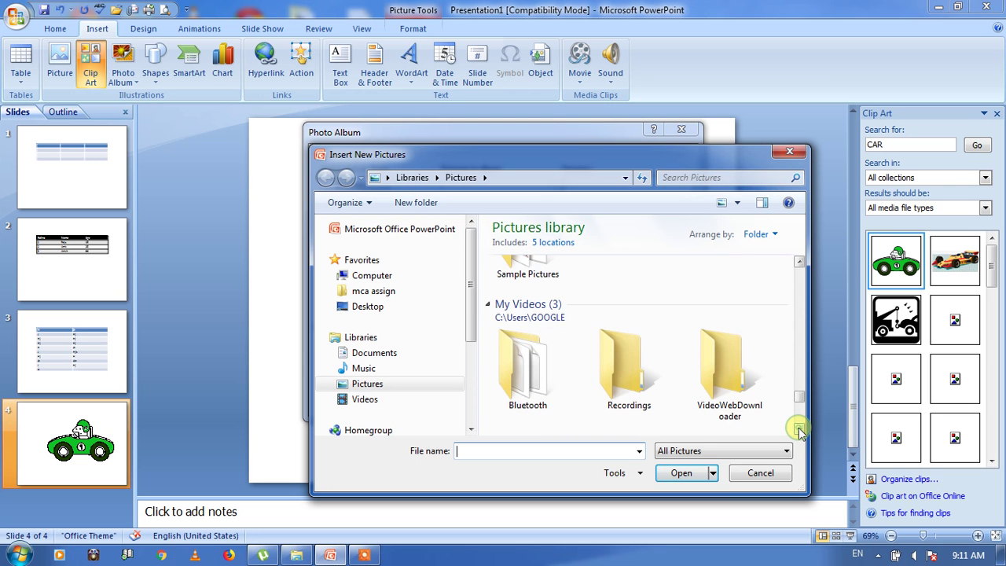
left_click(800, 430)
left_click(799, 429)
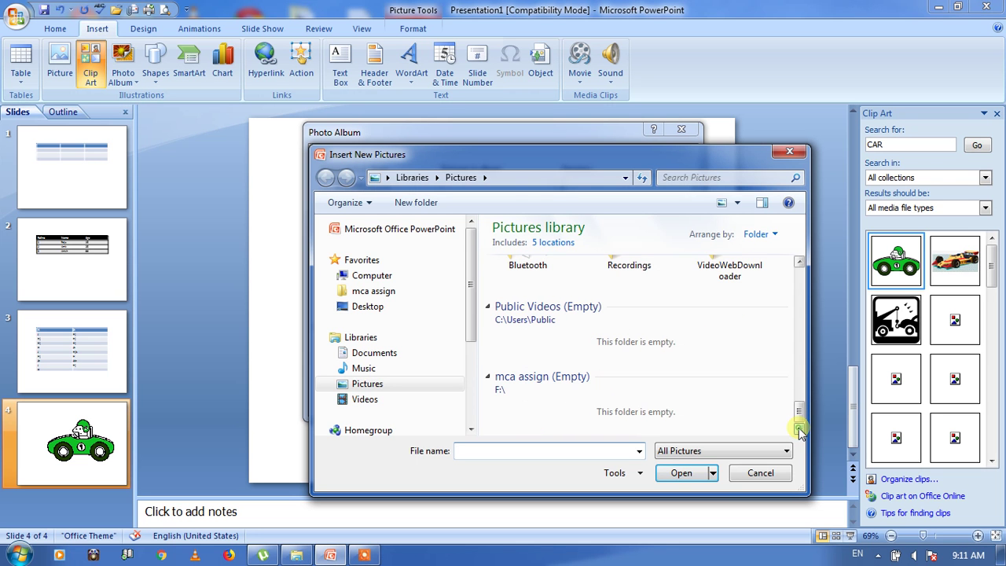
left_click(799, 267)
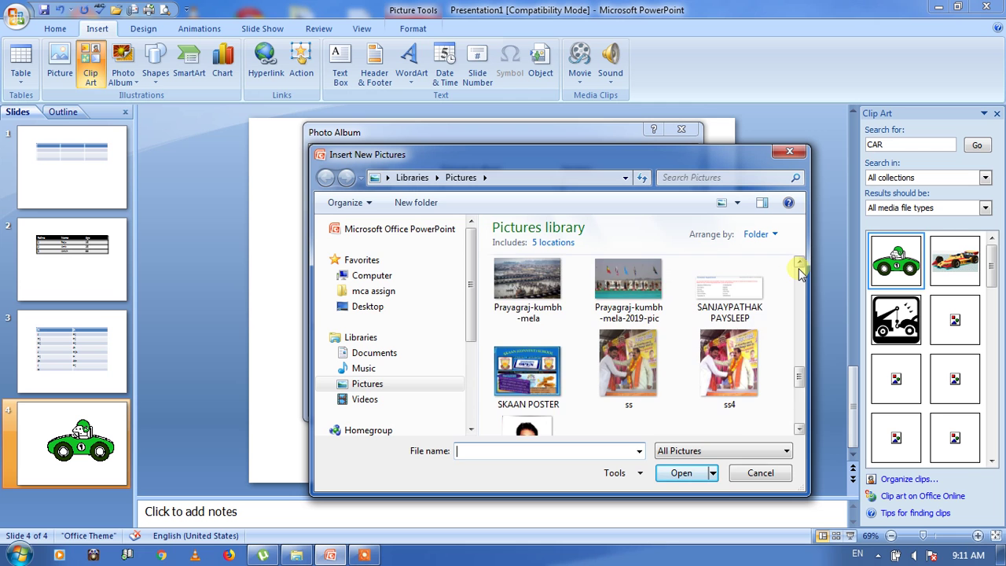
left_click(799, 267)
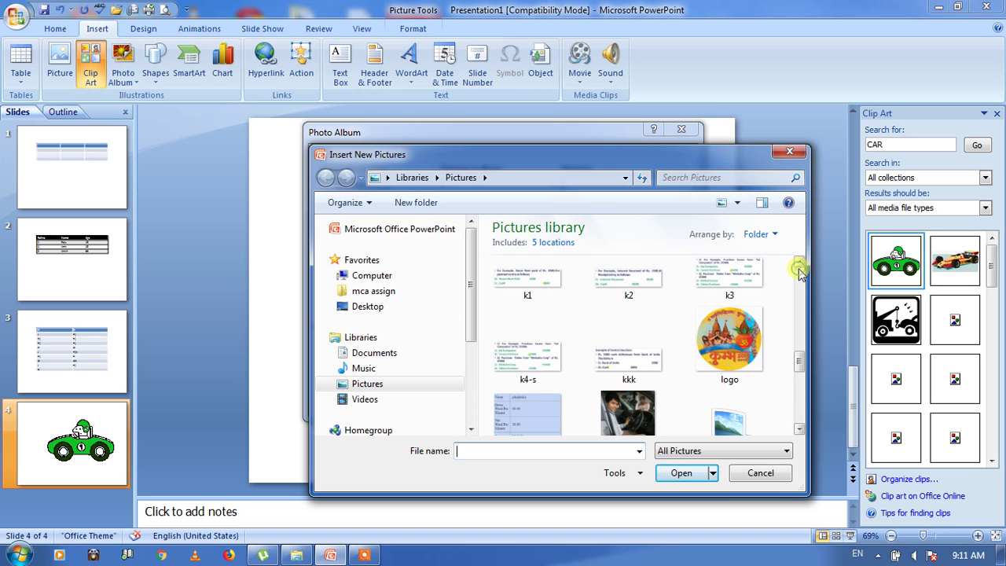
left_click(799, 267)
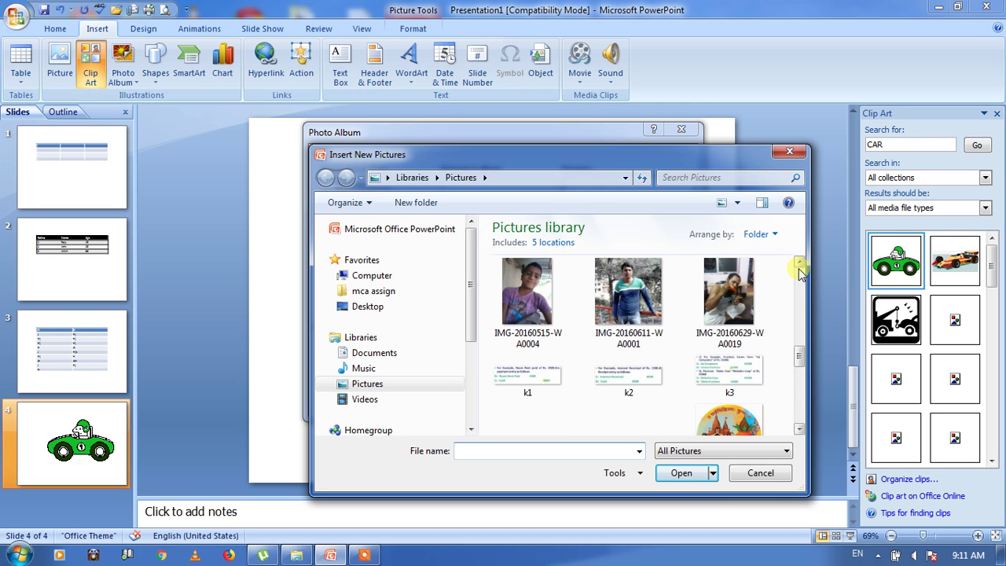
left_click(799, 267)
left_click(800, 267)
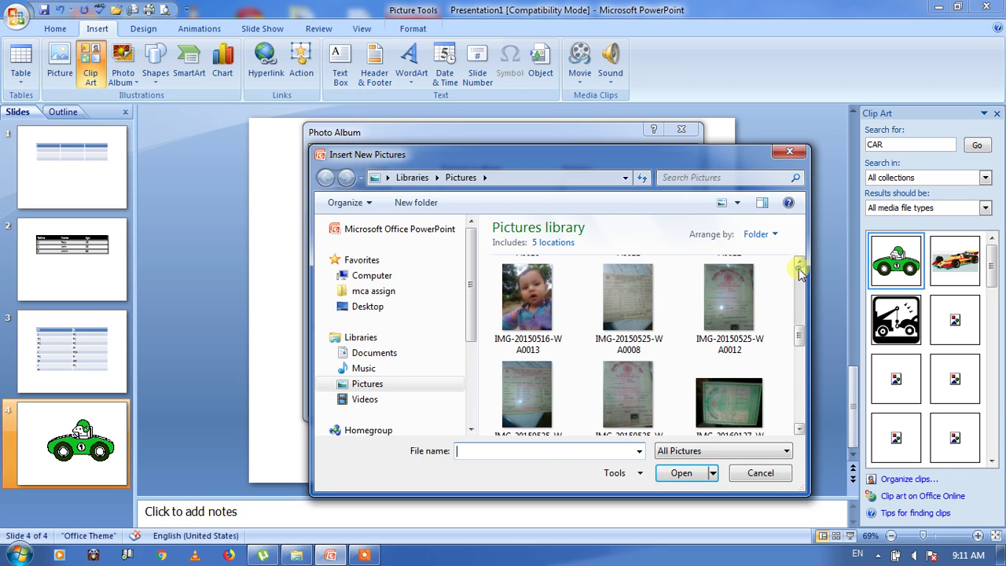
left_click(800, 267)
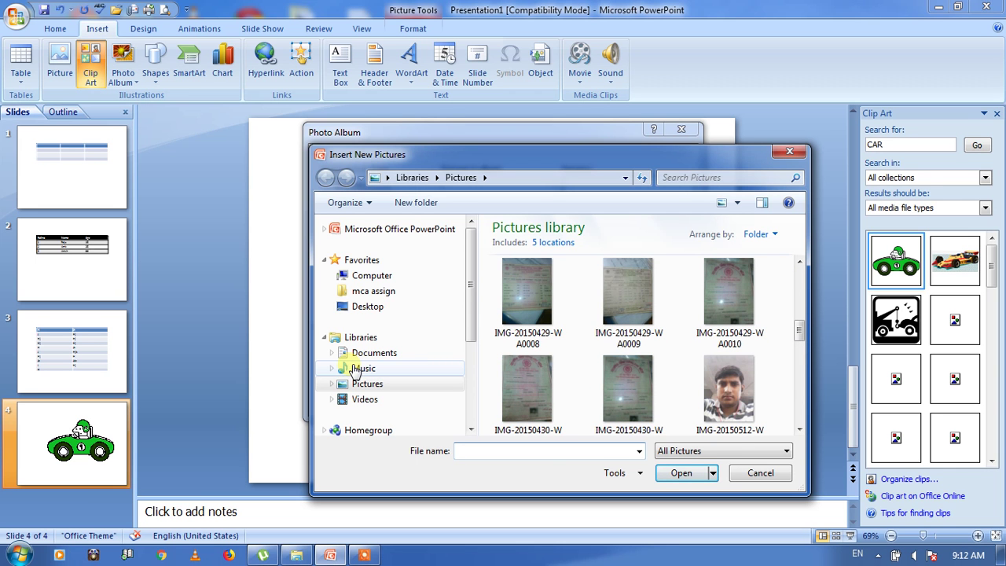
- Add the picture IMG-20160515-WA0004 from the Pictures library to the photo album
left_click(374, 386)
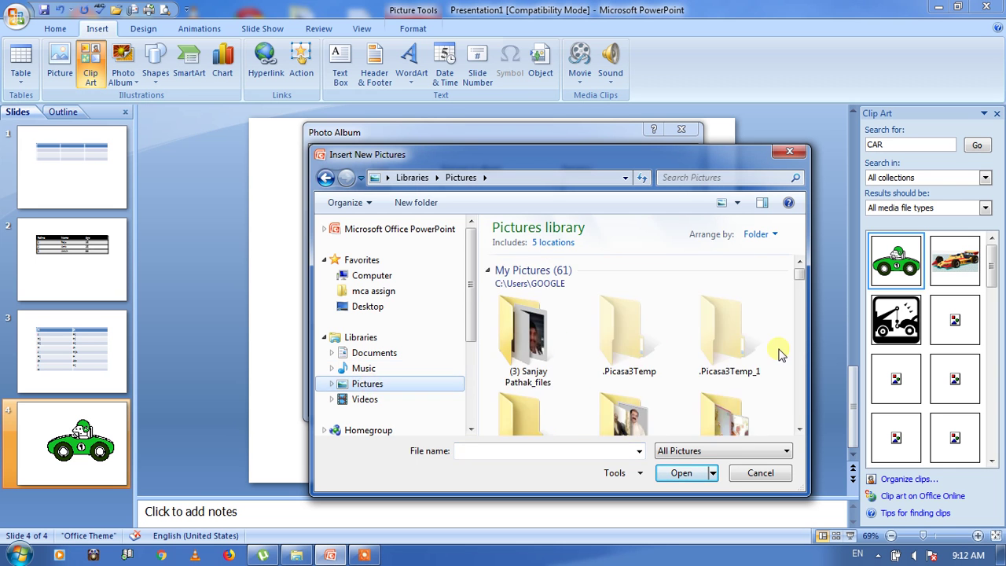
scroll(804, 419, "down", 3)
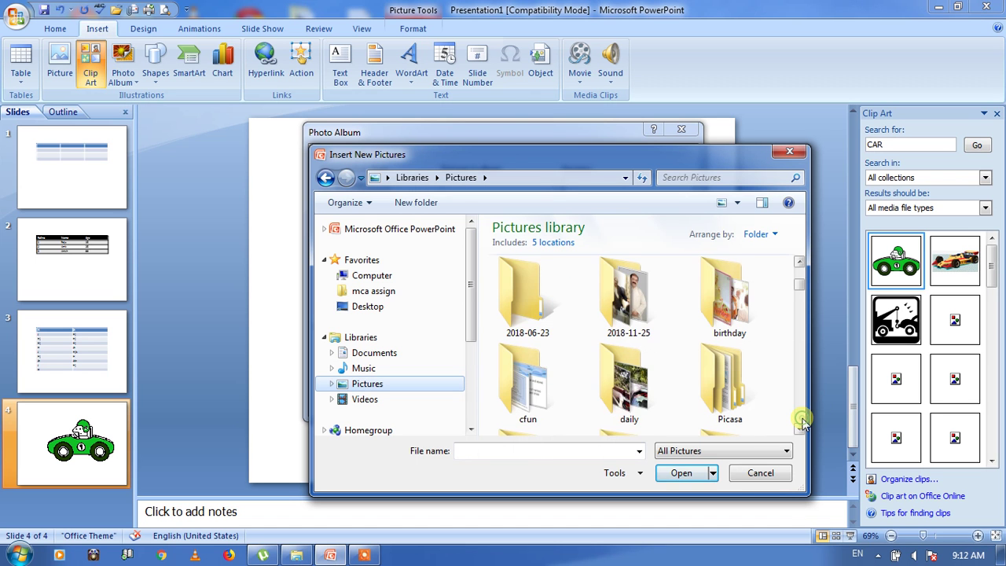
left_click(802, 419)
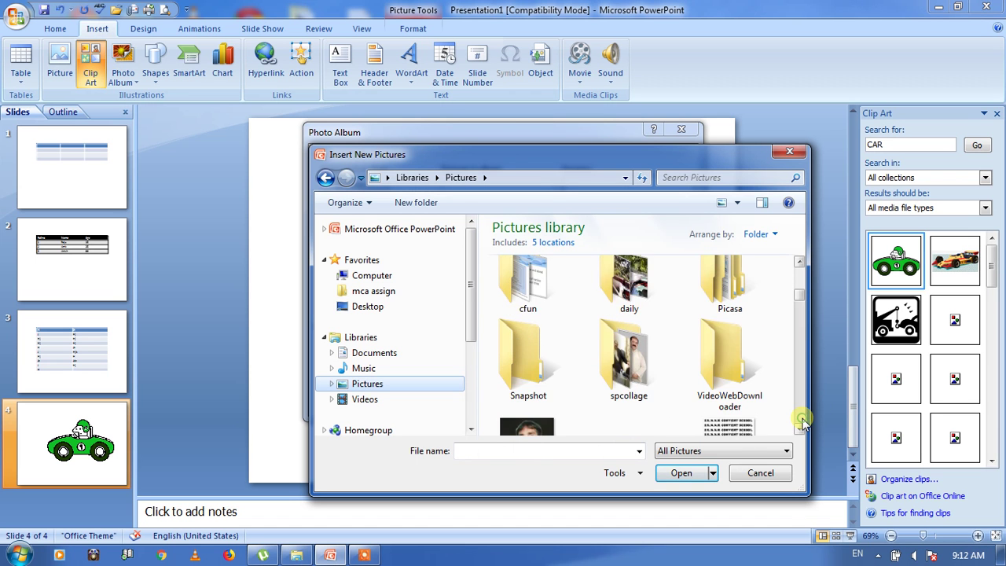
left_click(803, 420)
left_click(802, 422)
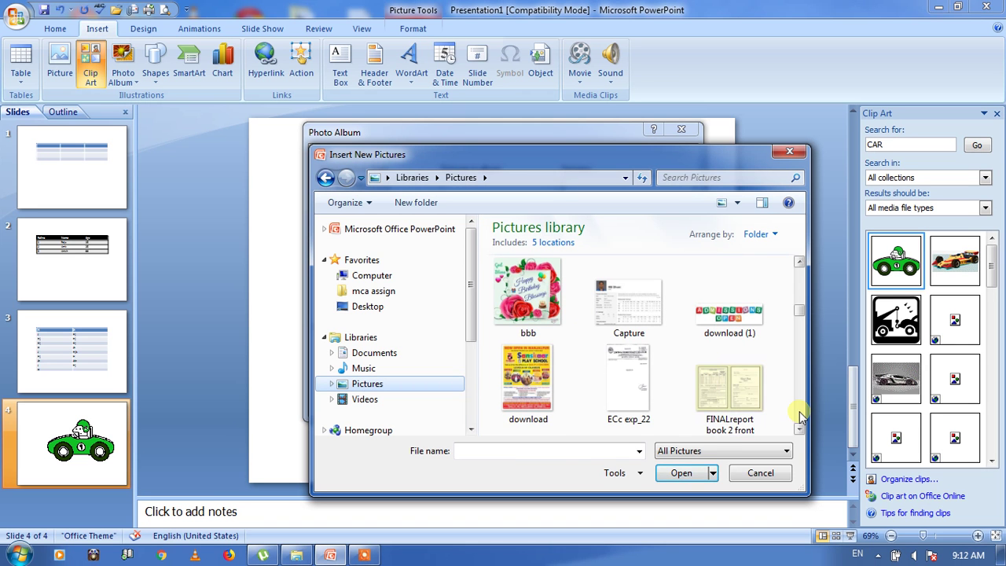
scroll(801, 416, "down", 1)
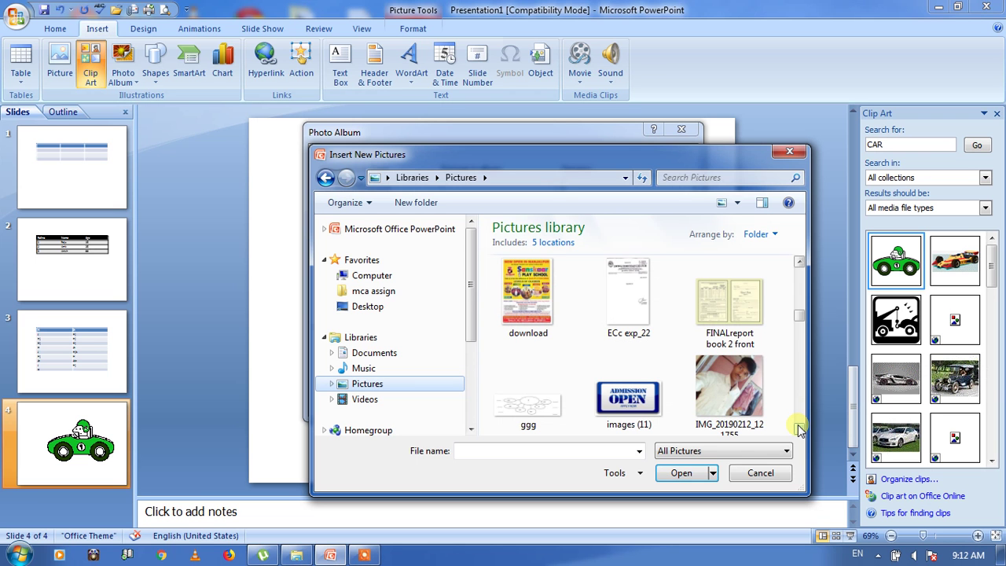
left_click(800, 428)
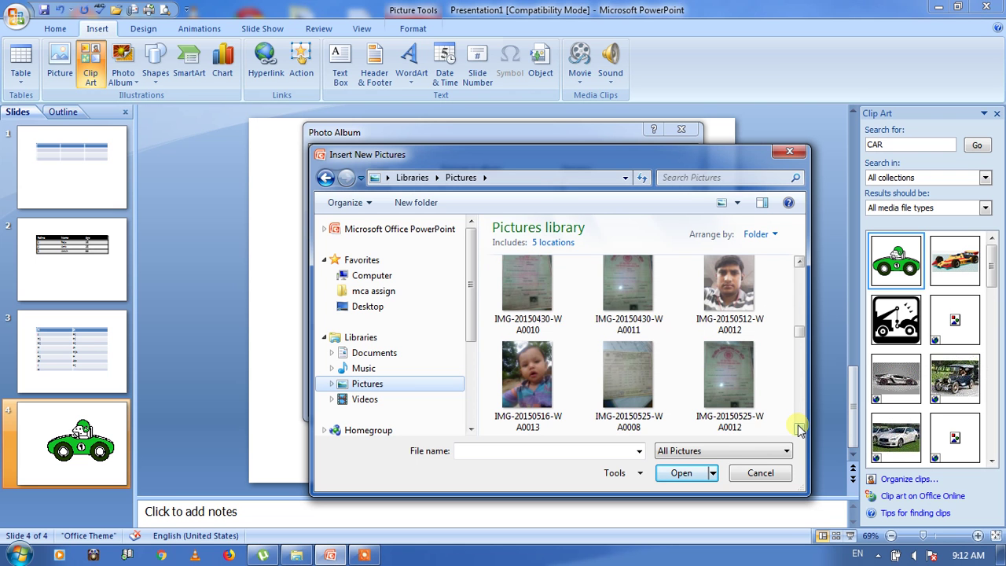
left_click(799, 428)
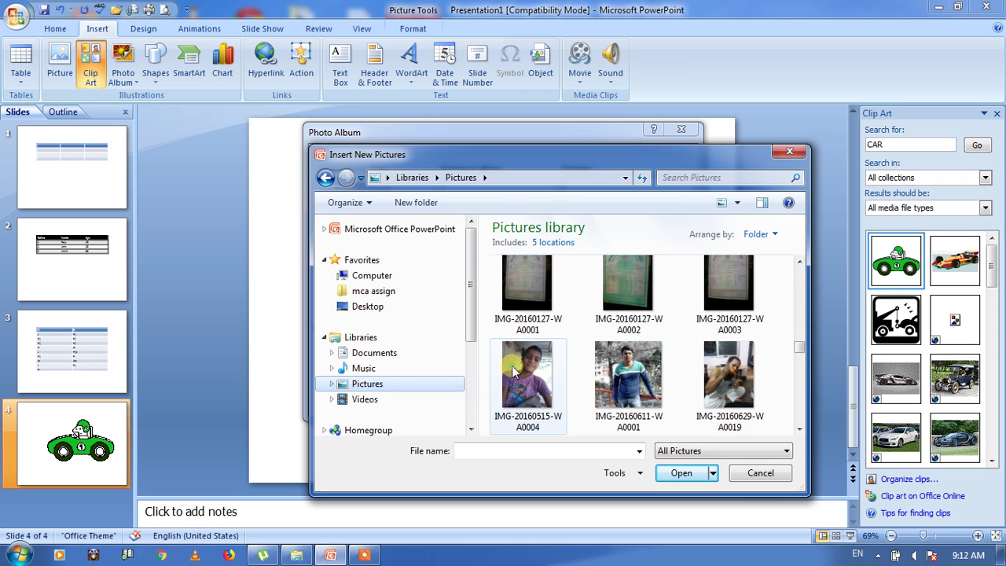
double_click(512, 371)
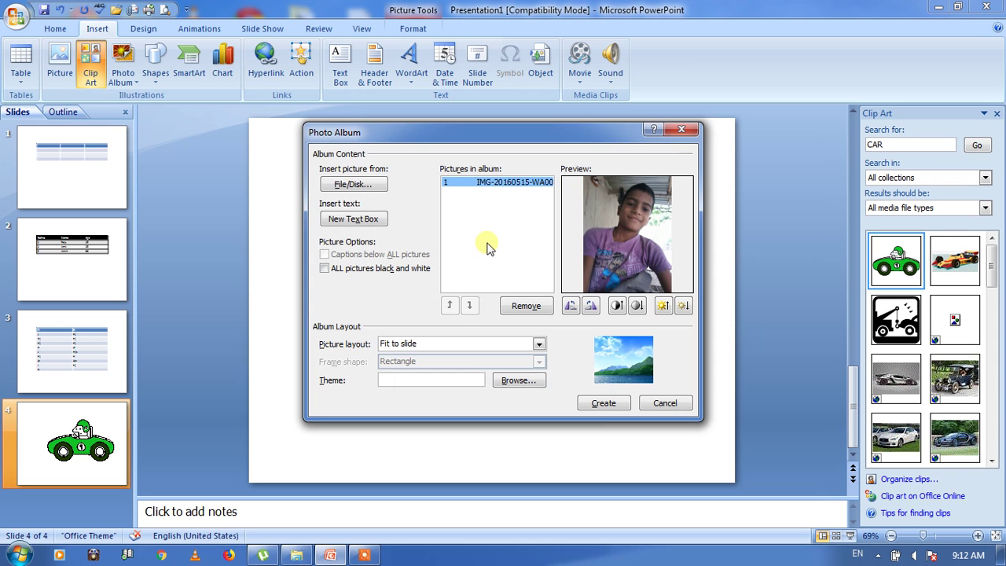
- Add the picture named 1 from the Pictures library to the photo album
left_click(358, 185)
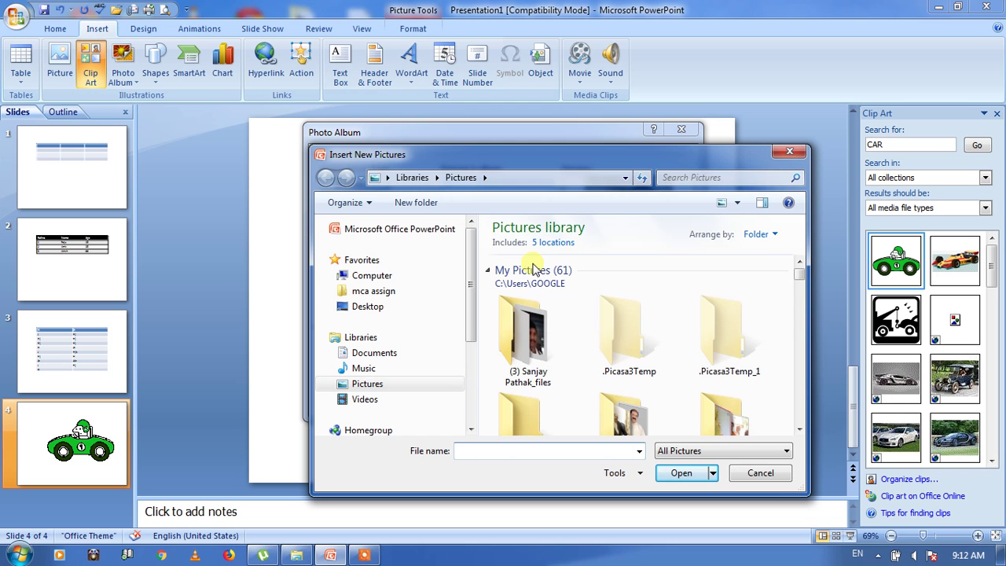
left_click(800, 429)
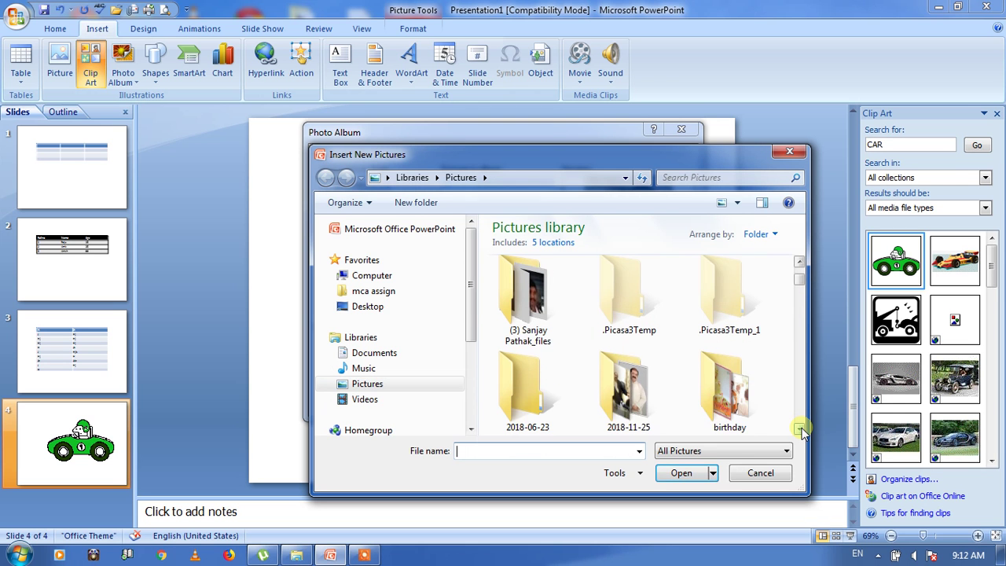
left_click(799, 429)
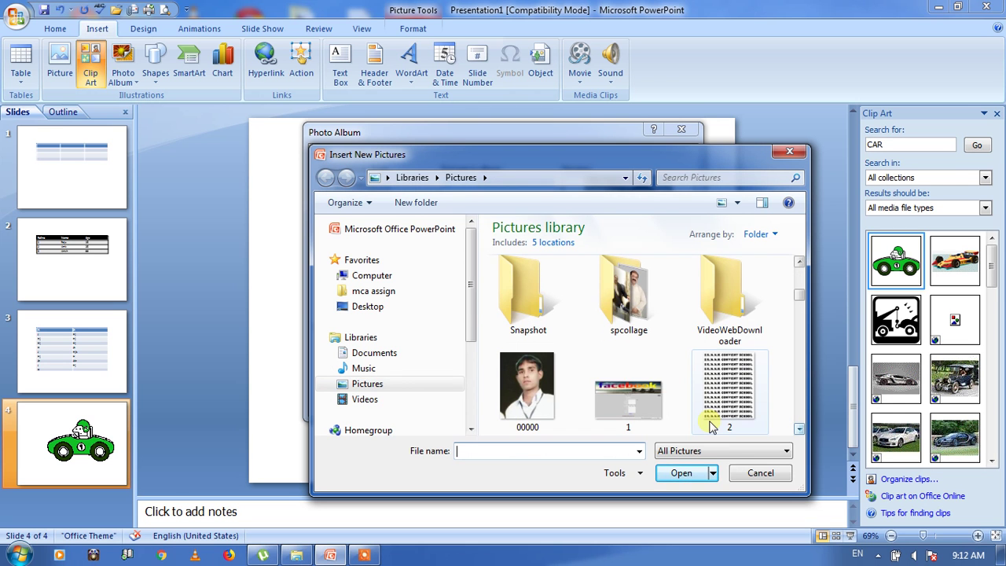
double_click(638, 392)
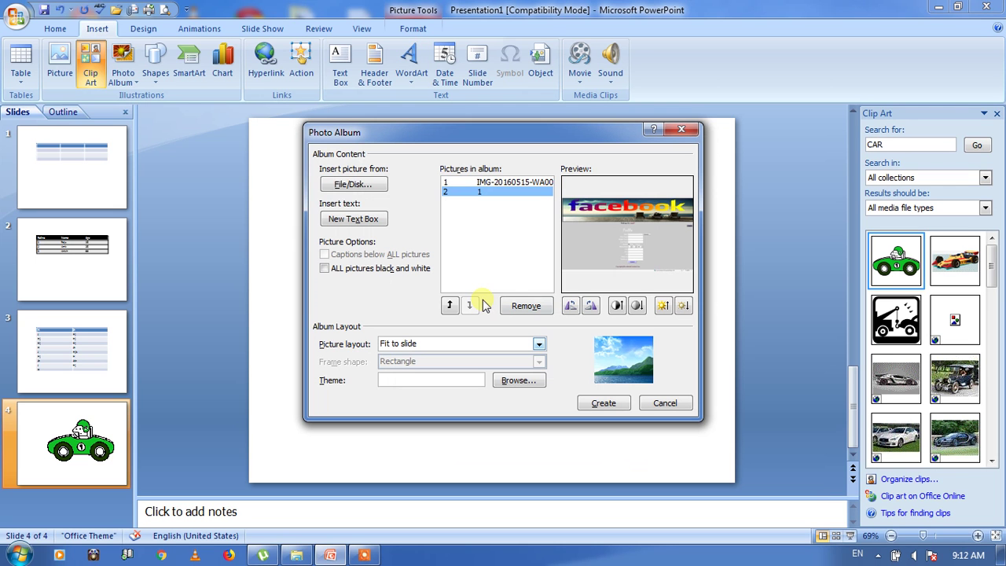
- Add the Happy Birthday picture bb from the Pictures library to the photo album
left_click(357, 189)
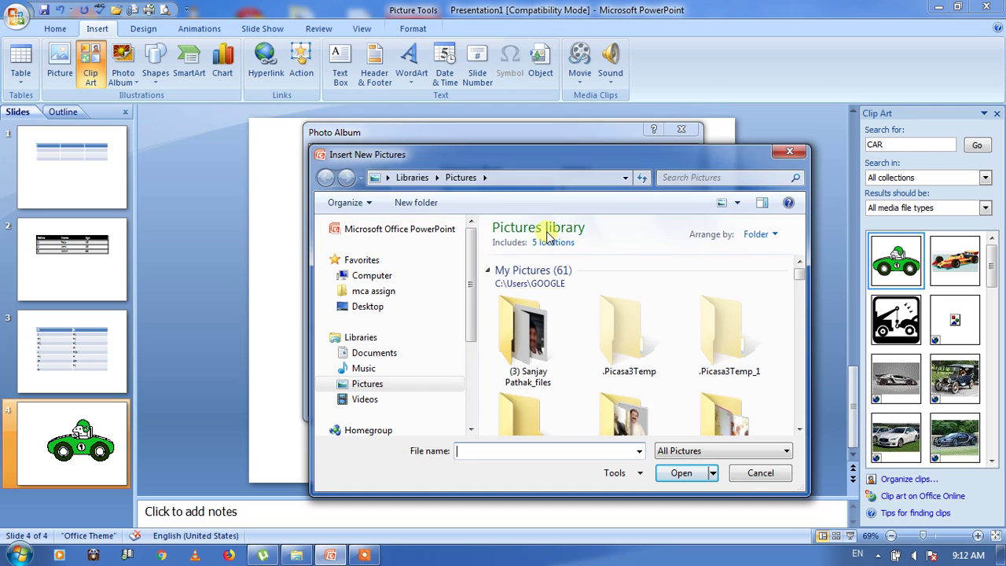
left_click(799, 428)
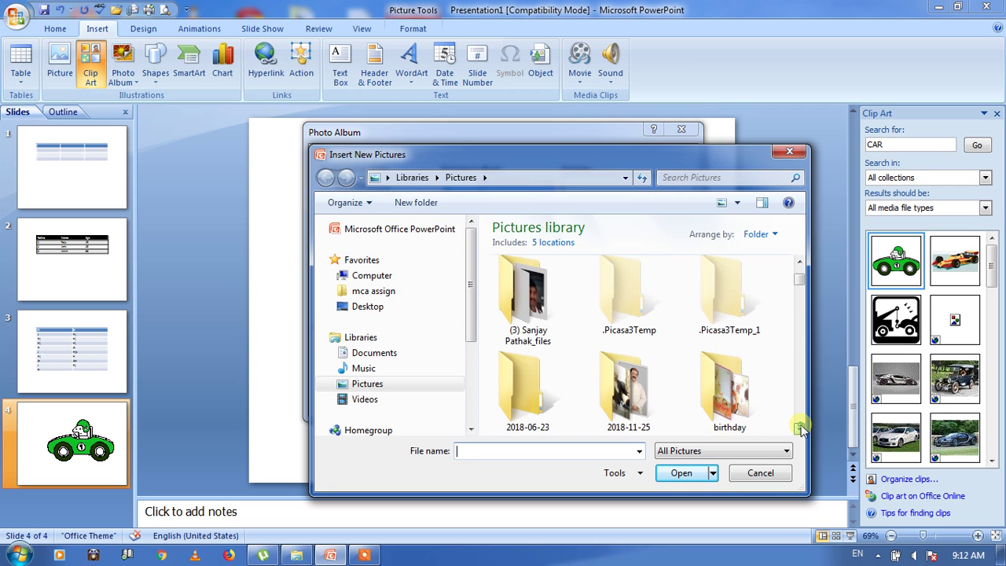
left_click(799, 428)
left_click(799, 428)
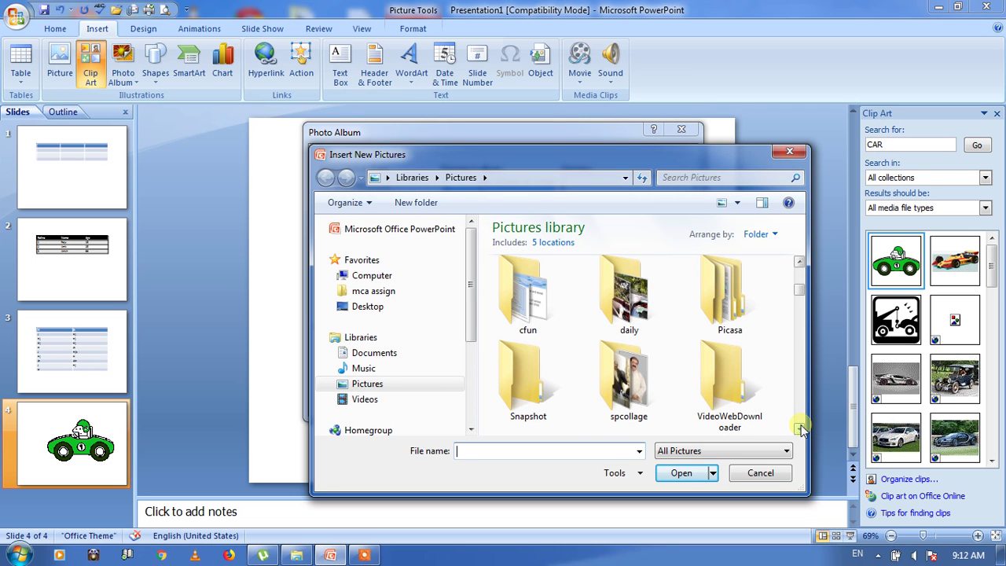
left_click(799, 428)
left_click(799, 428)
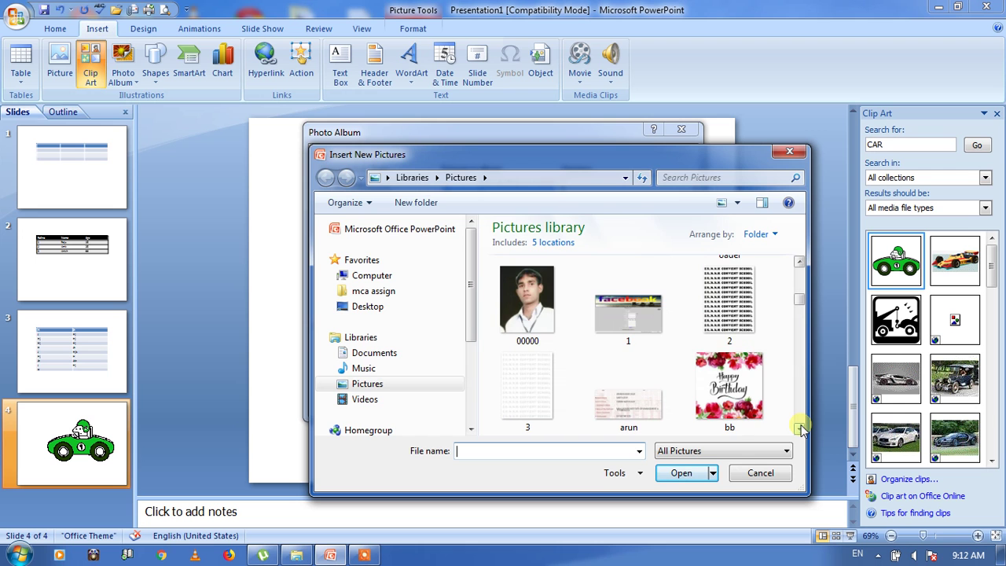
double_click(743, 384)
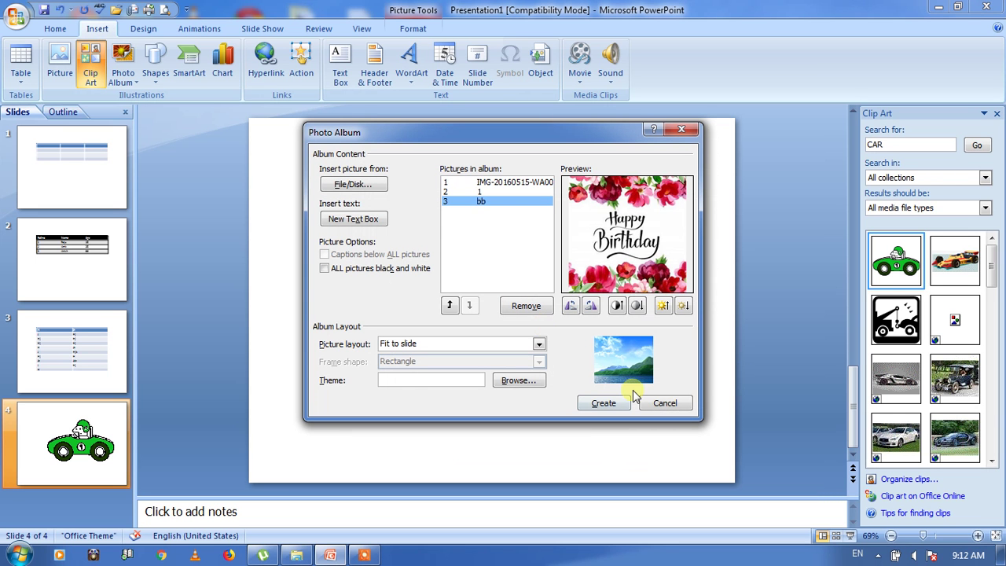
- Create the photo album with the 1 picture layout and the Rounded Rectangle frame shape
left_click(495, 344)
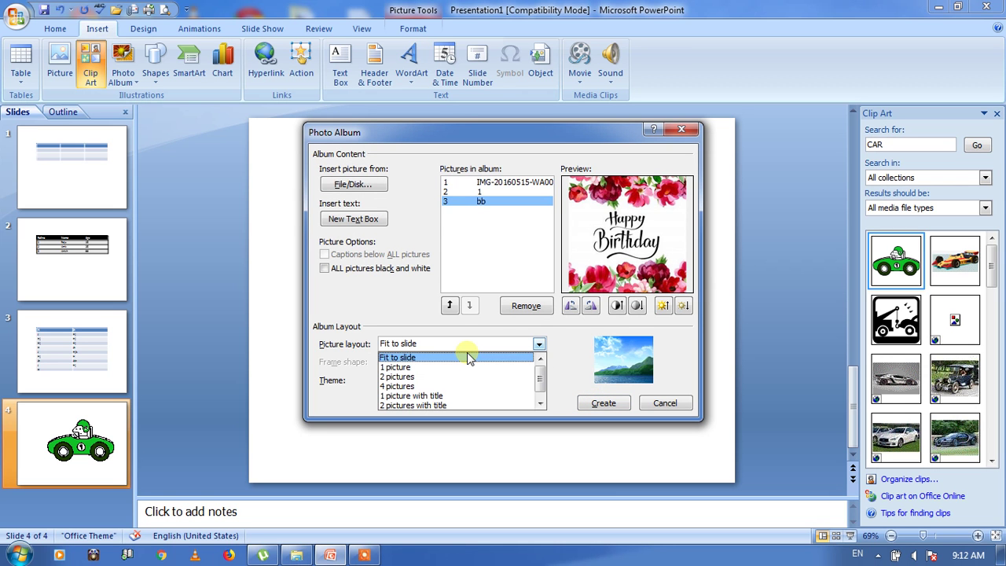
left_click(415, 367)
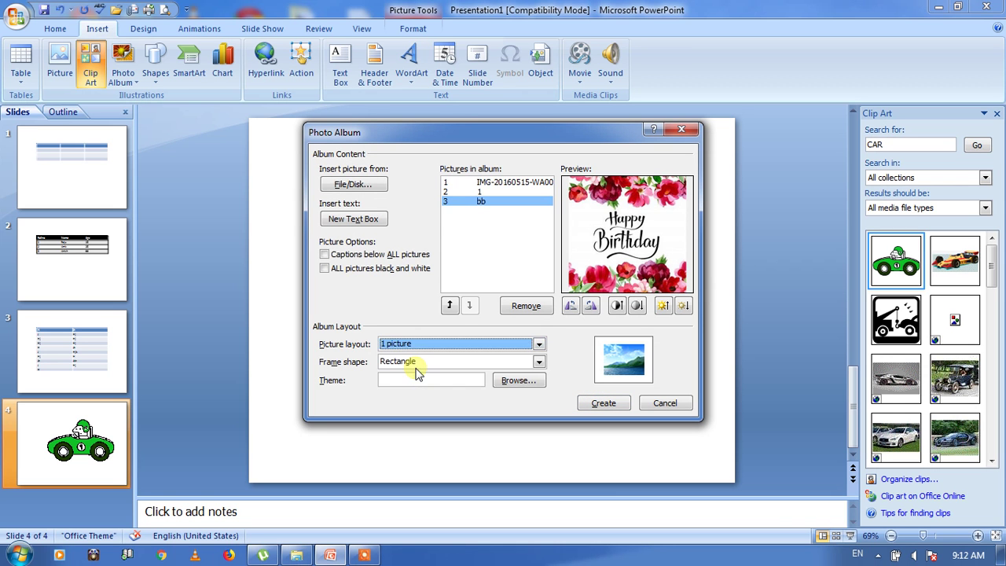
left_click(538, 363)
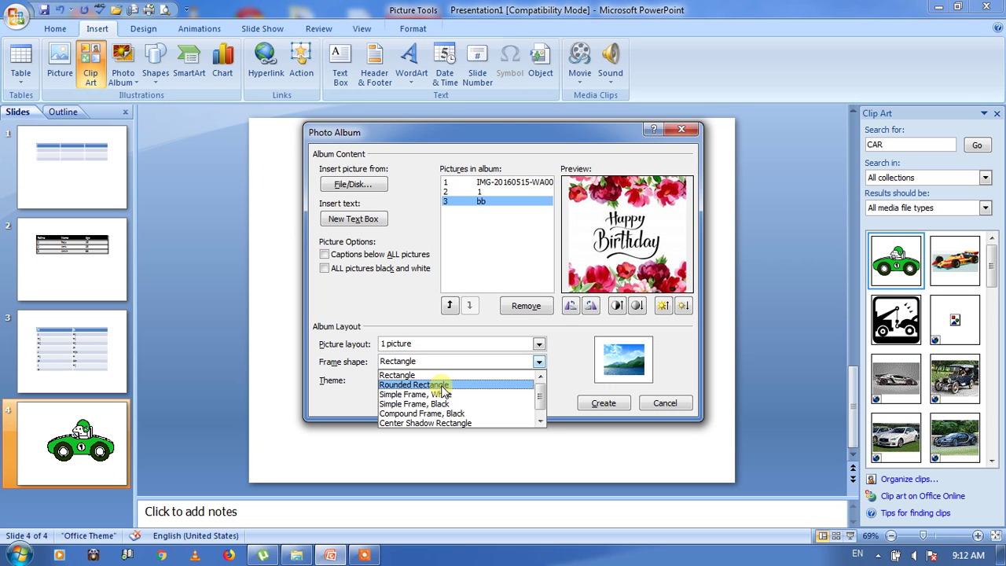
left_click(414, 385)
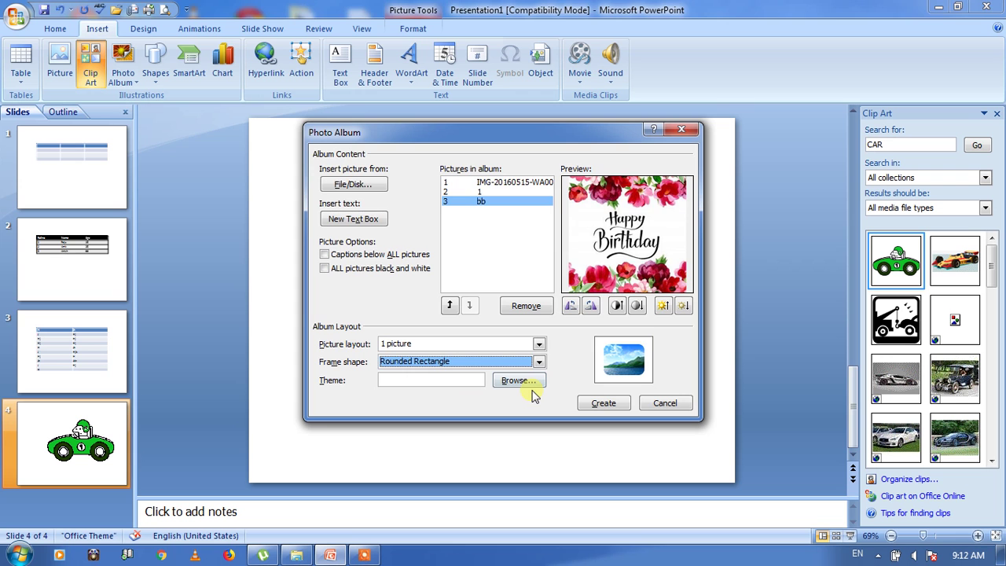
left_click(603, 403)
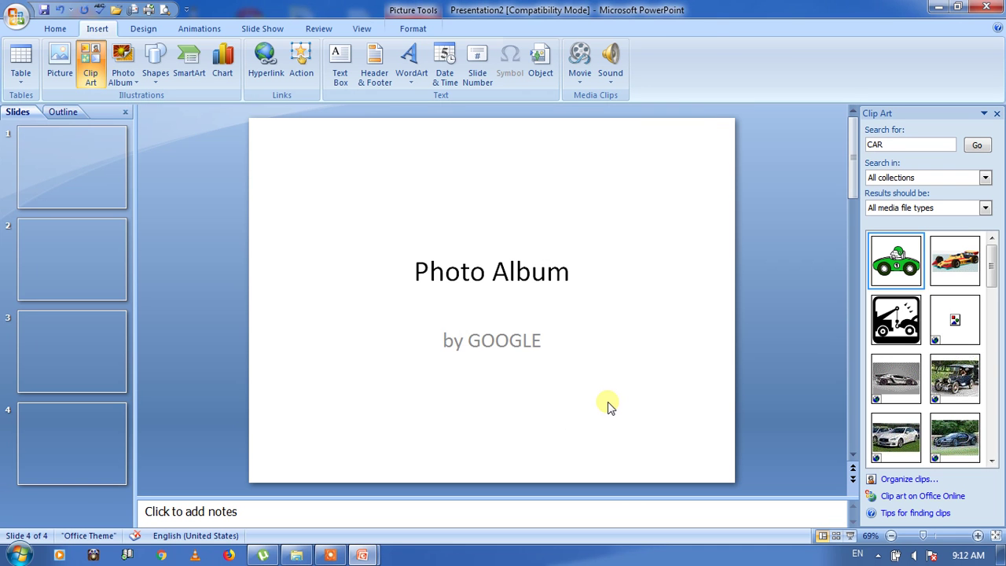
- Review the picture slides 2 to 4 of the new photo album
left_click(100, 272)
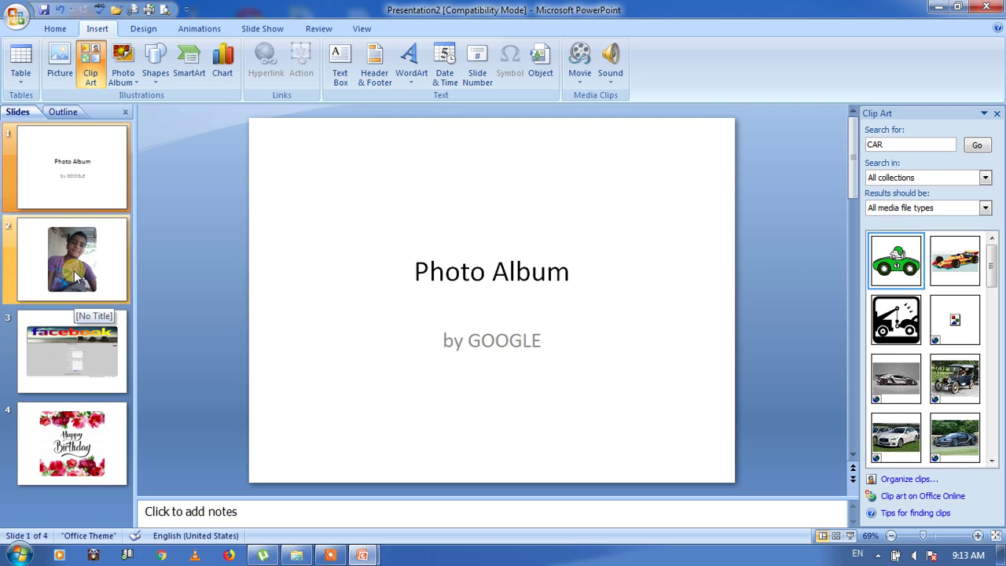
left_click(77, 277)
left_click(77, 350)
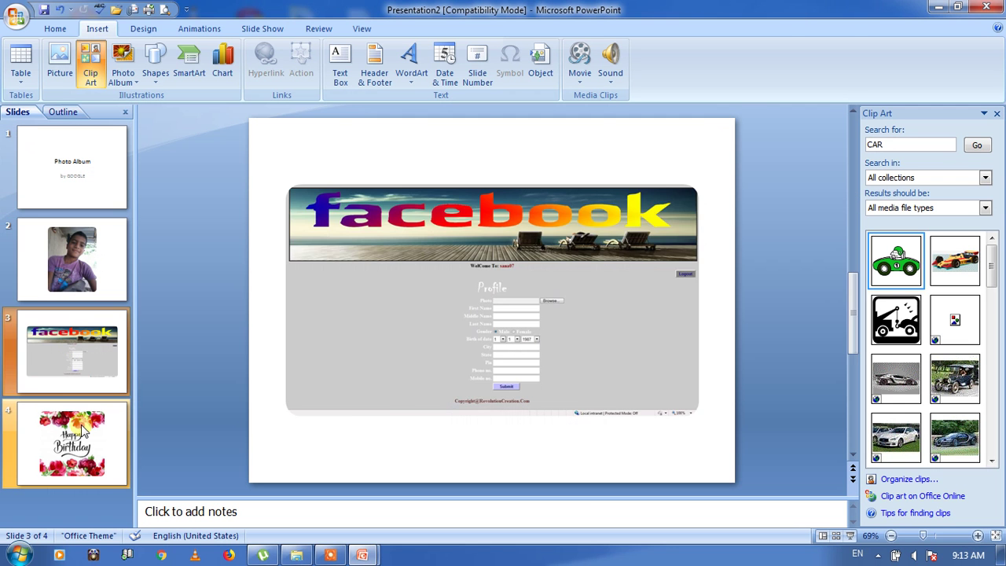
left_click(84, 440)
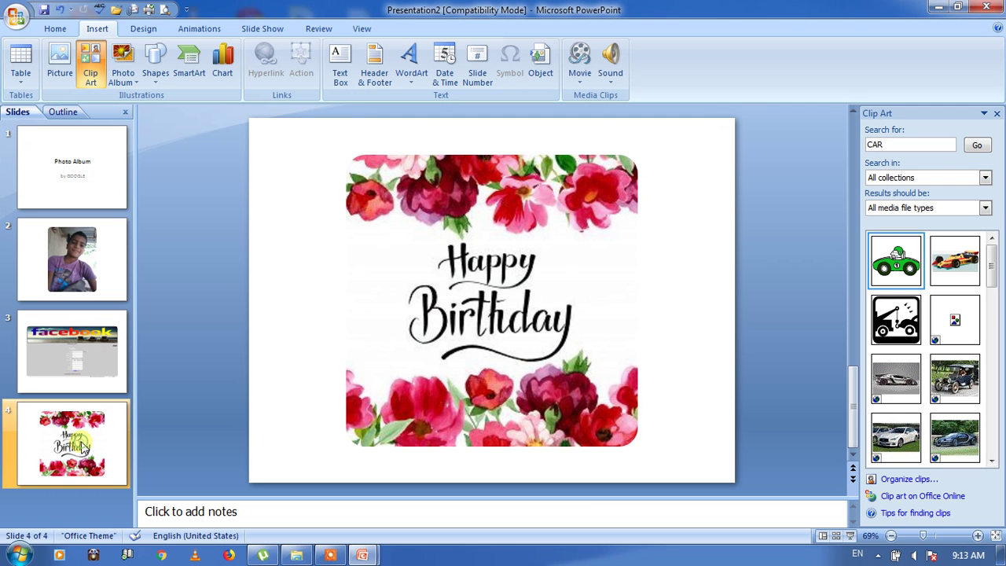
left_click(83, 448)
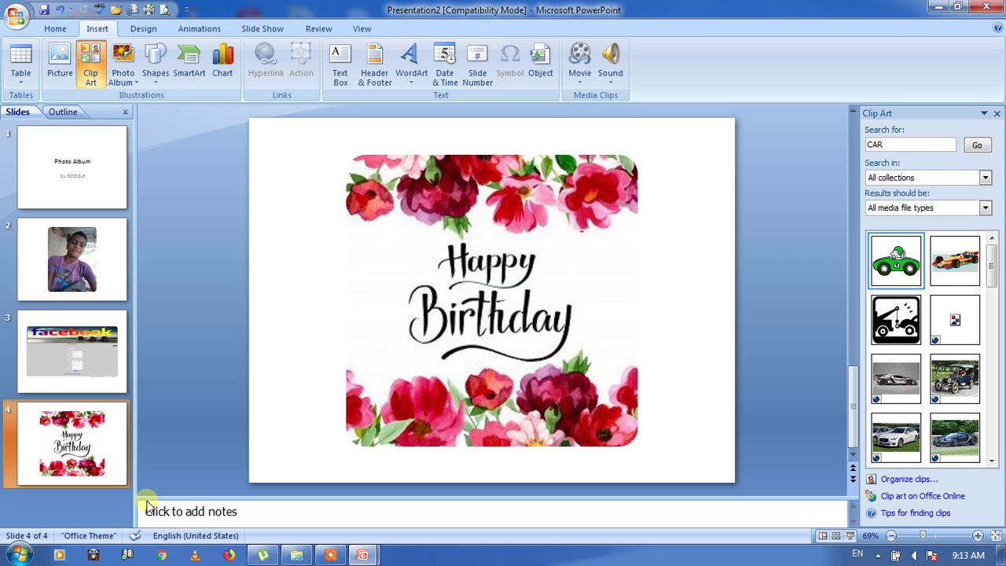
- Draw a wide oval shape over the Photo Album title on slide 1
left_click(41, 148)
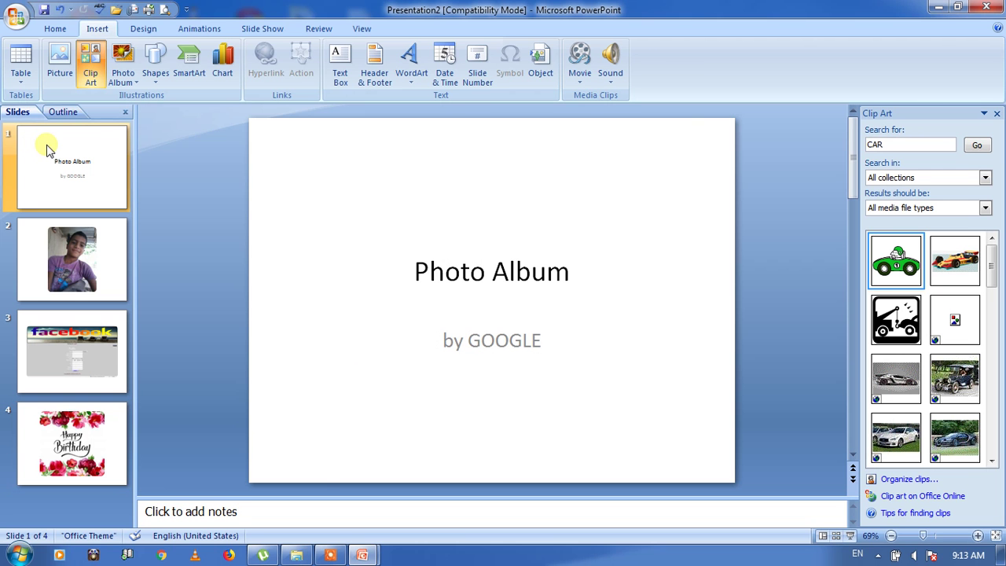
left_click(155, 73)
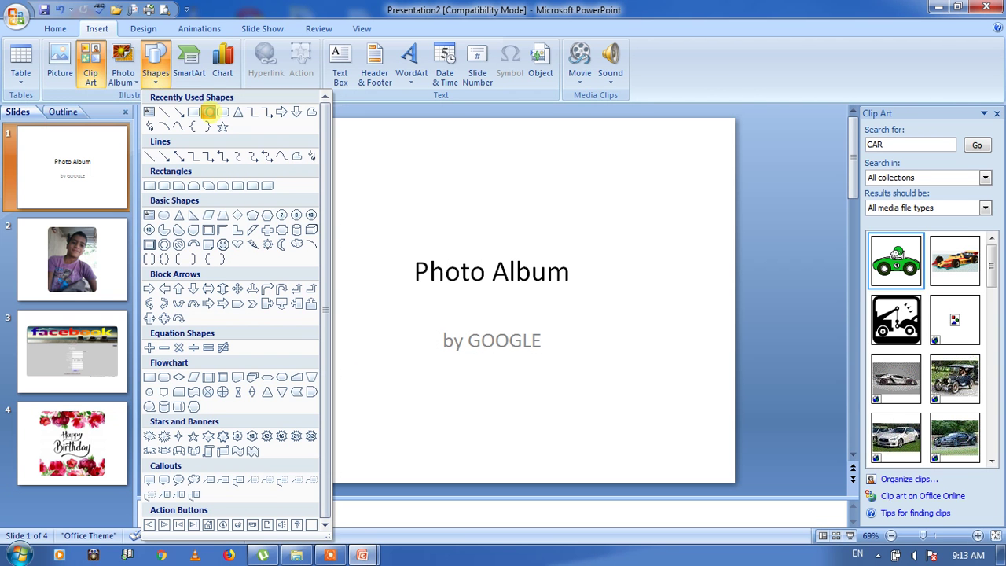
left_click(208, 112)
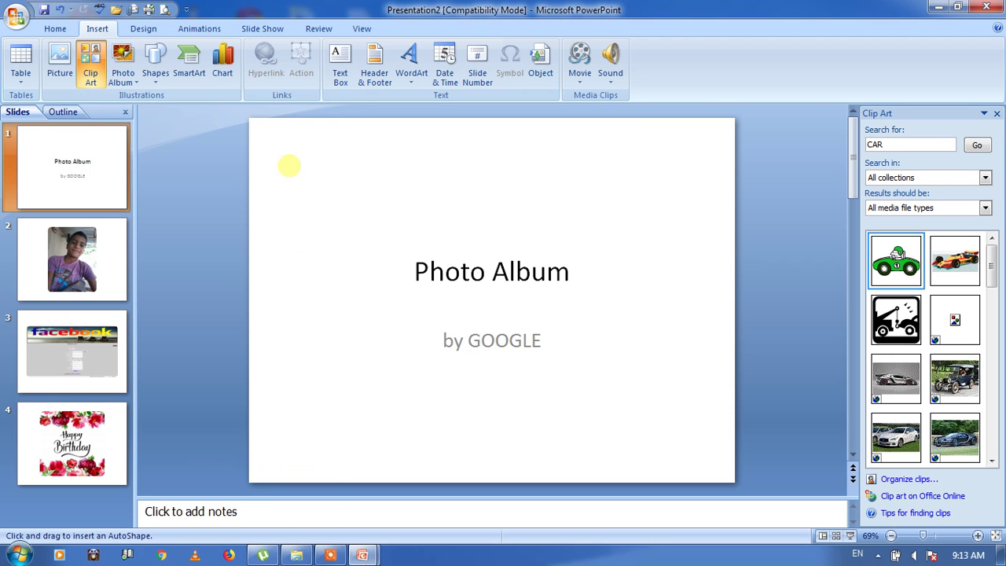
mouse_move(289, 165)
left_mouse_down()
mouse_move(631, 253)
mouse_move(637, 325)
left_mouse_up()
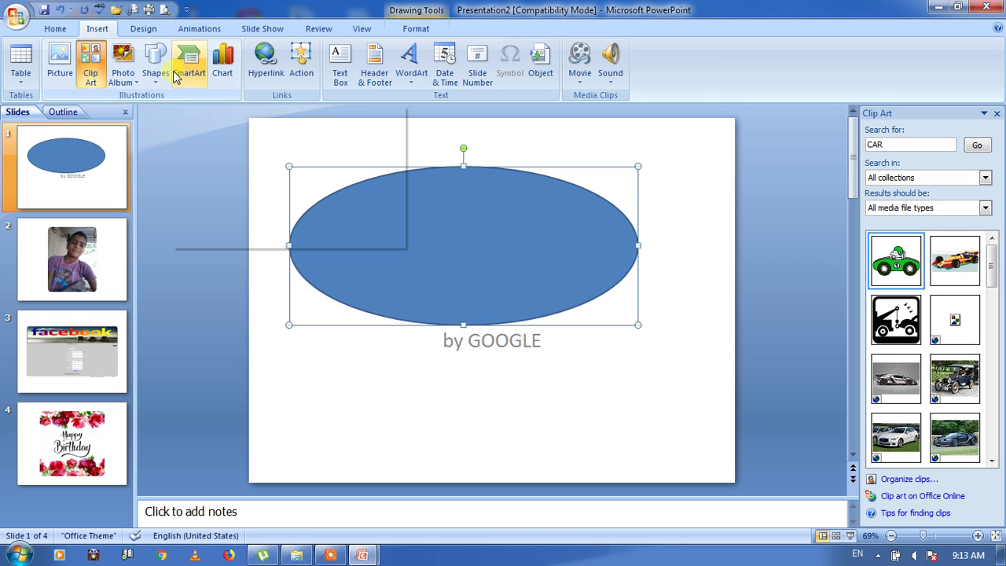
- Insert a Basic Chevron Process SmartArt graphic on slide 1
left_click(195, 81)
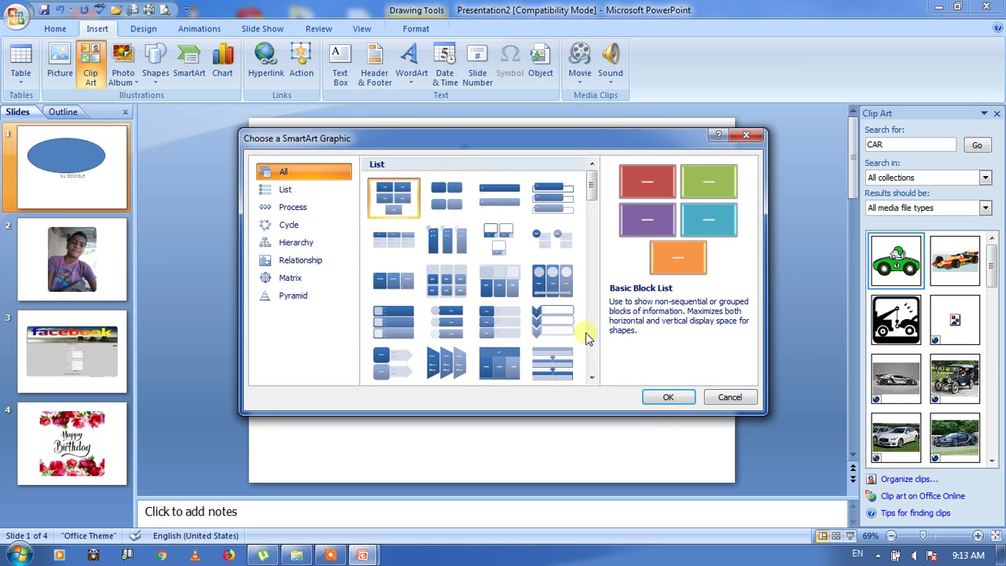
left_click(591, 378)
left_click(592, 377)
left_click(591, 377)
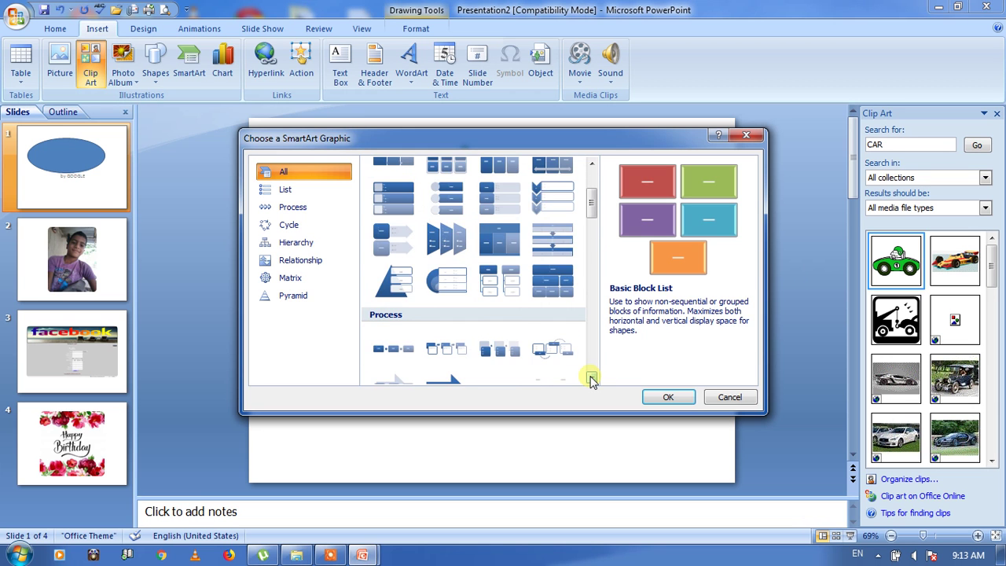
left_click(592, 377)
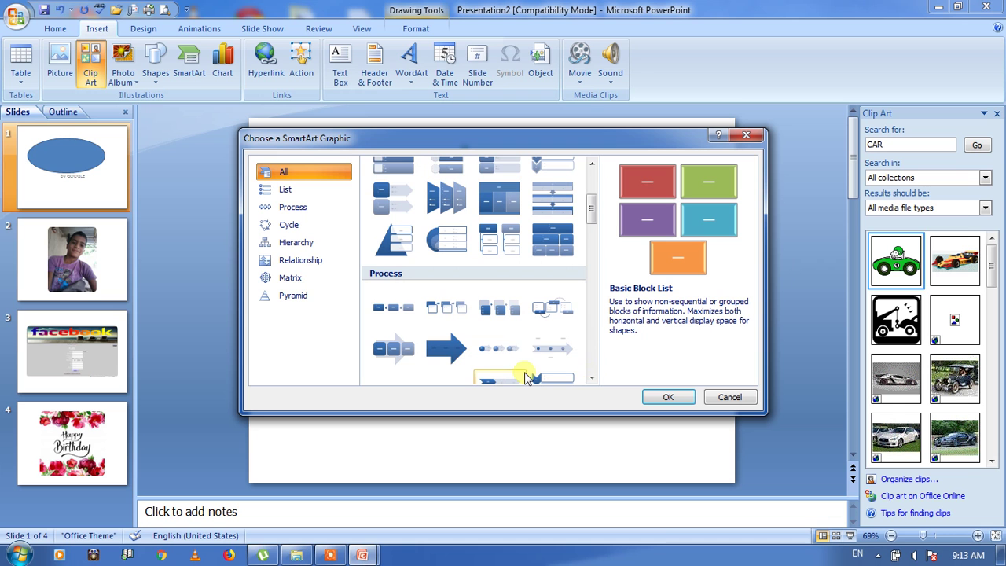
left_click(591, 378)
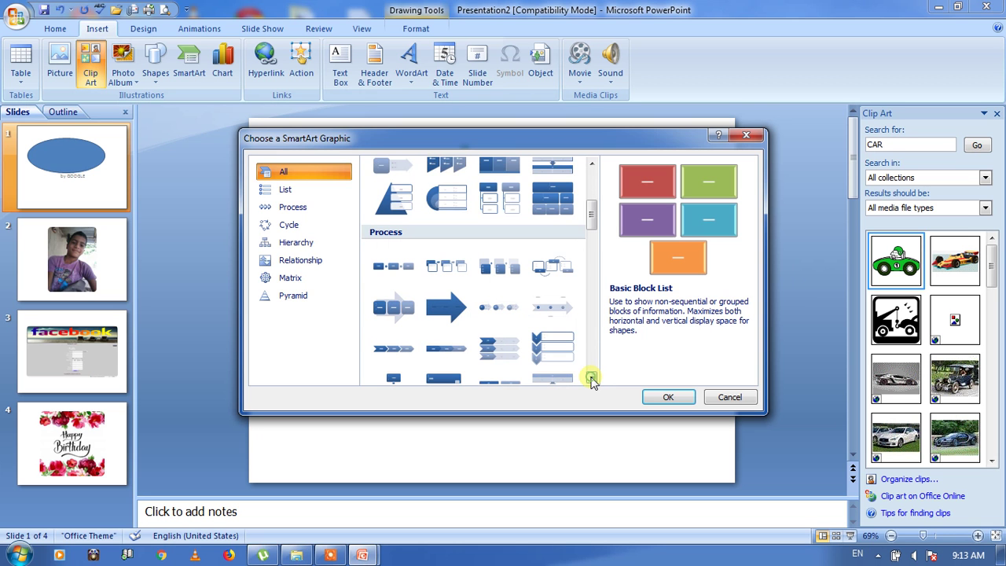
left_click(407, 358)
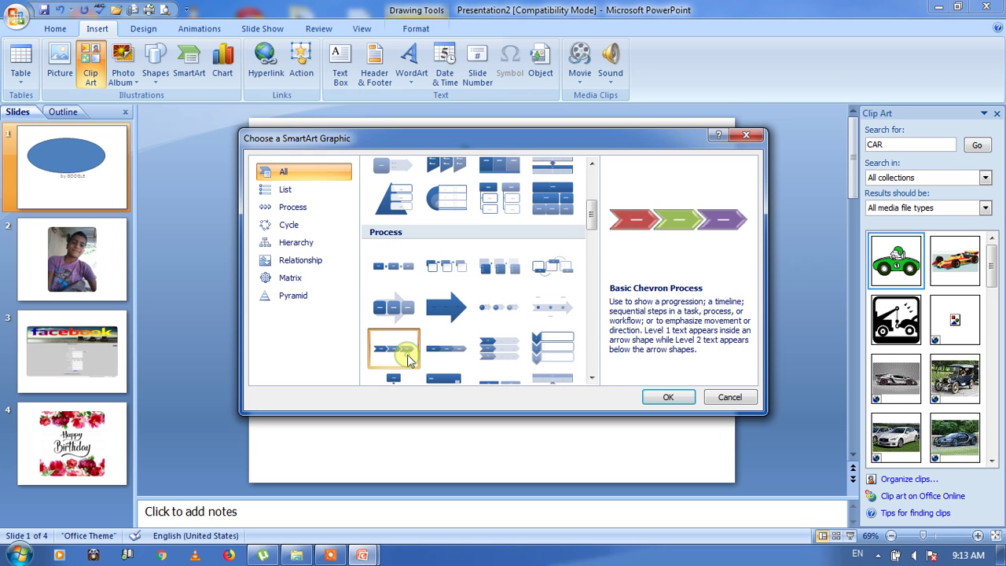
left_click(667, 396)
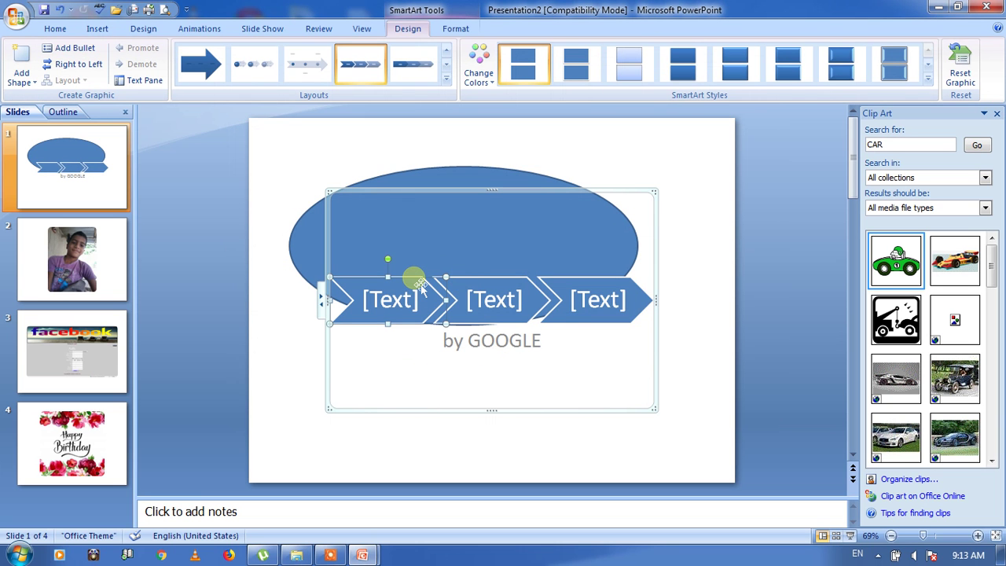
- Cut the blue oval from slide 1 and place the text cursor in the first chevron of the SmartArt graphic
mouse_move(422, 288)
left_mouse_down()
mouse_move(423, 381)
mouse_move(417, 281)
left_mouse_up()
left_click(561, 204)
left_click(501, 180)
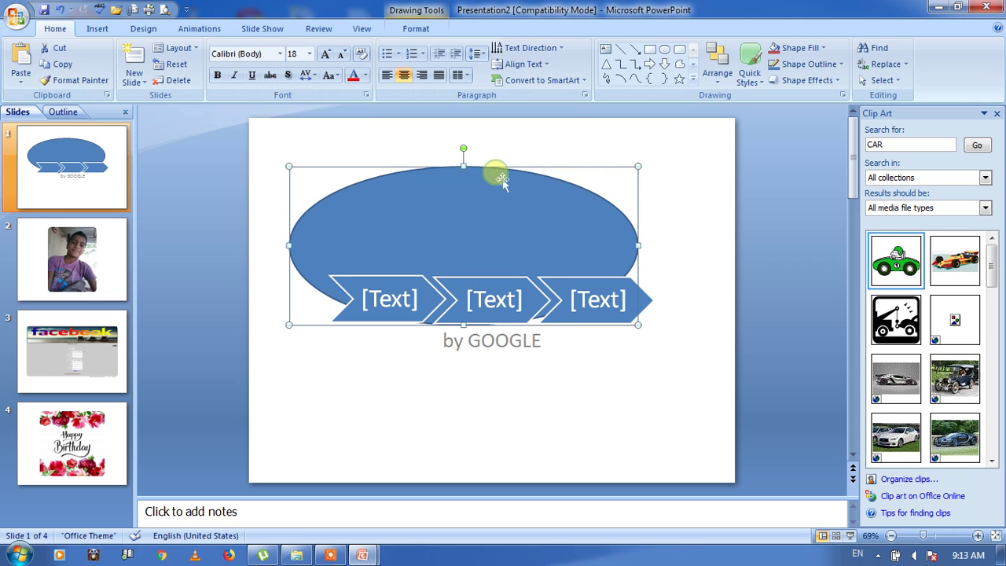
right_click(501, 179)
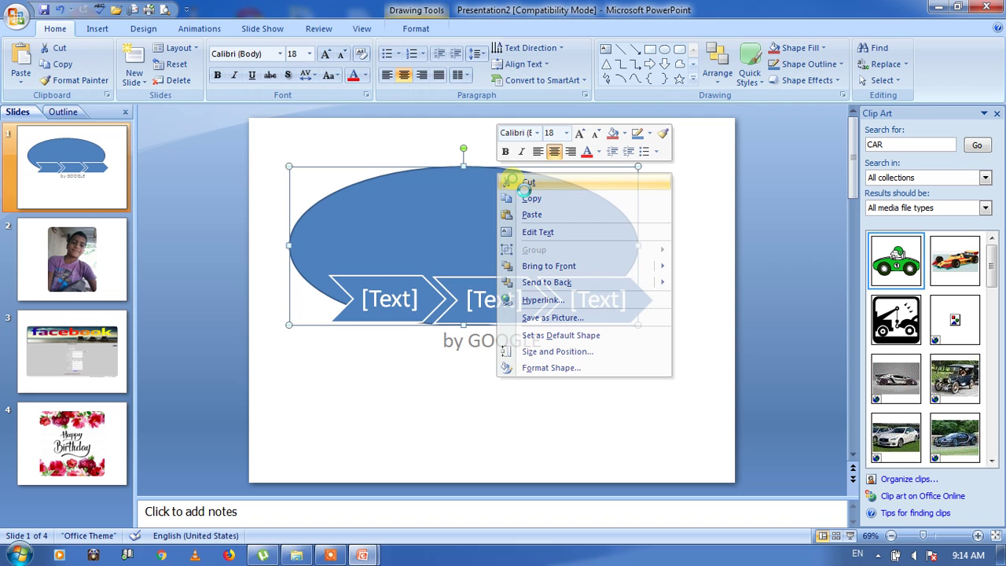
left_click(524, 183)
left_click(391, 304)
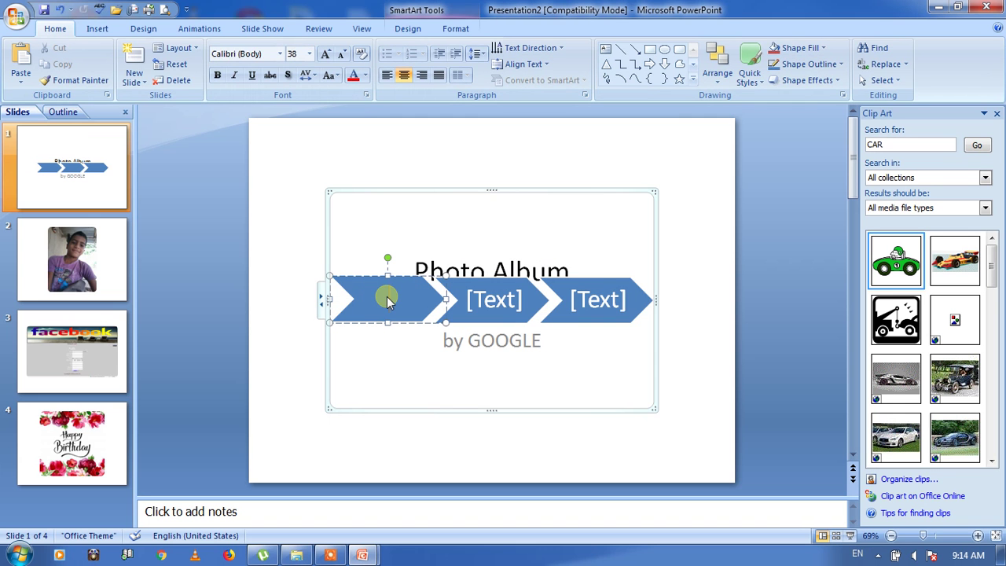
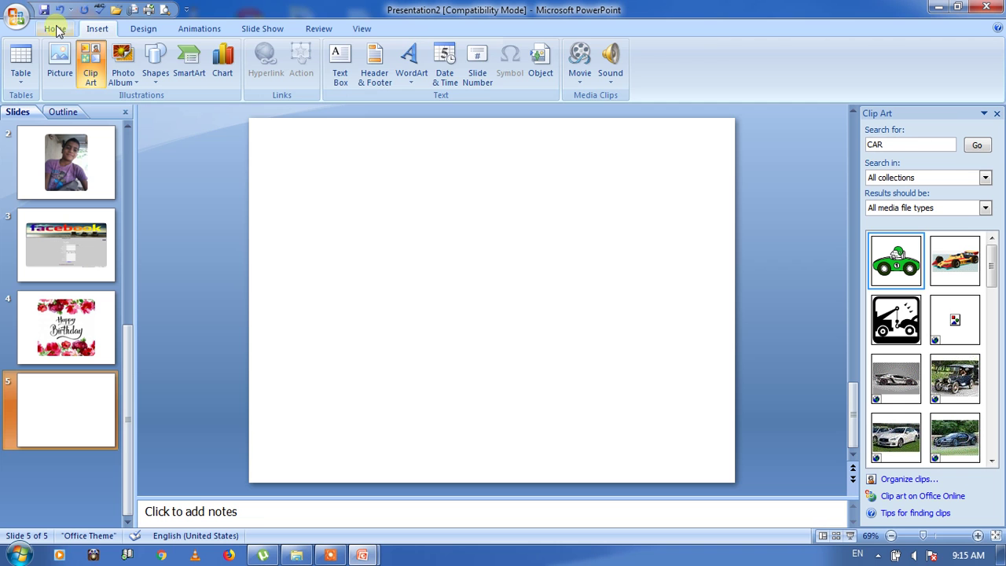
- Insert an empty text box in the upper-left part of blank slide 5
left_click(55, 29)
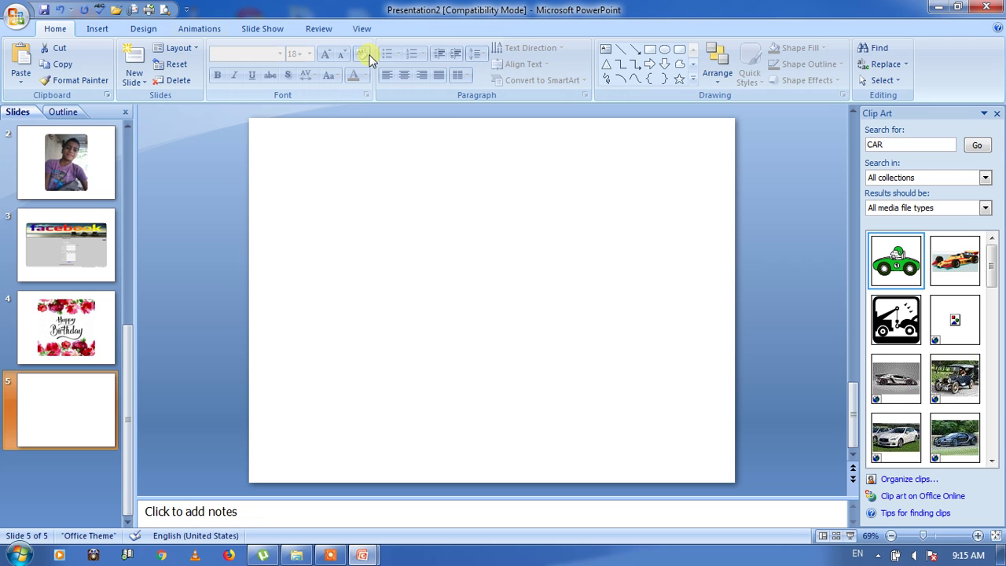
left_click(98, 29)
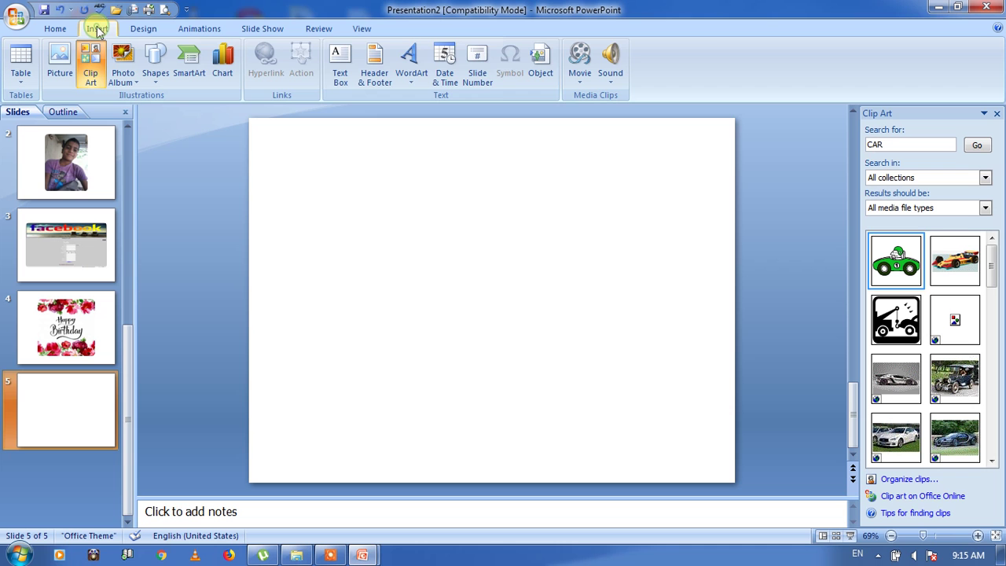
left_click(340, 75)
left_click(346, 201)
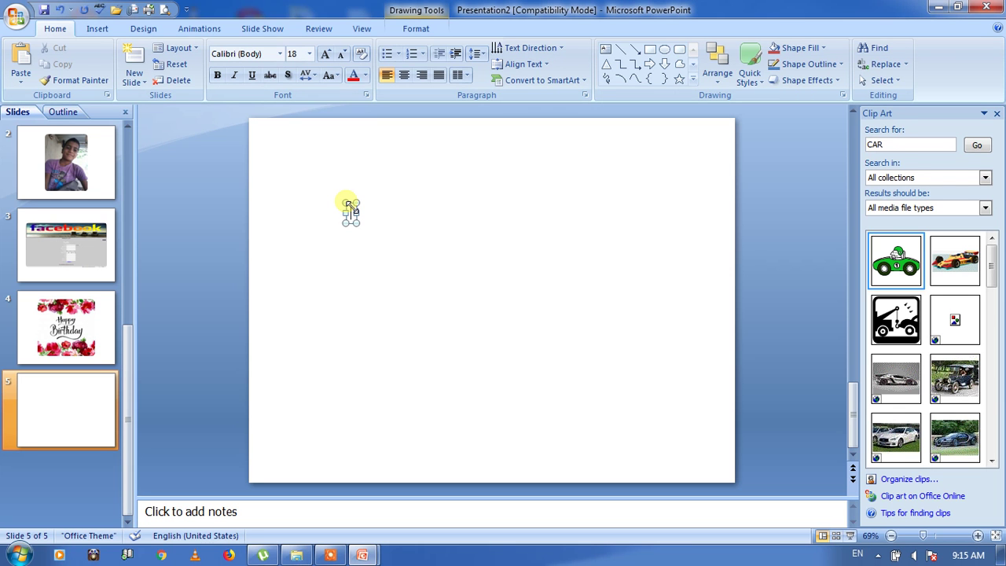
- Enter "My home page" in the new text box on slide 5 and add an empty line below it
type("My hop")
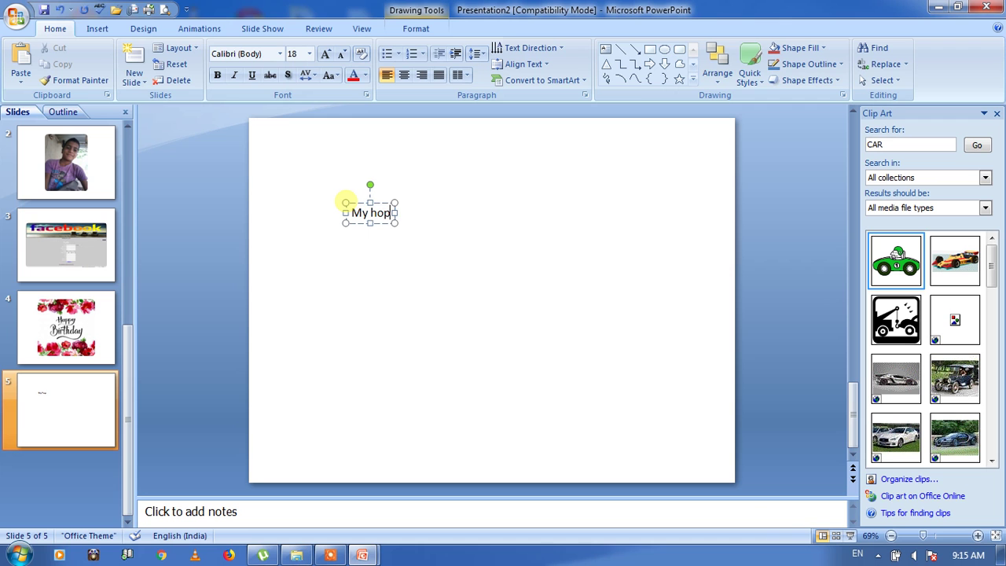
key("BackSpace")
type("me page")
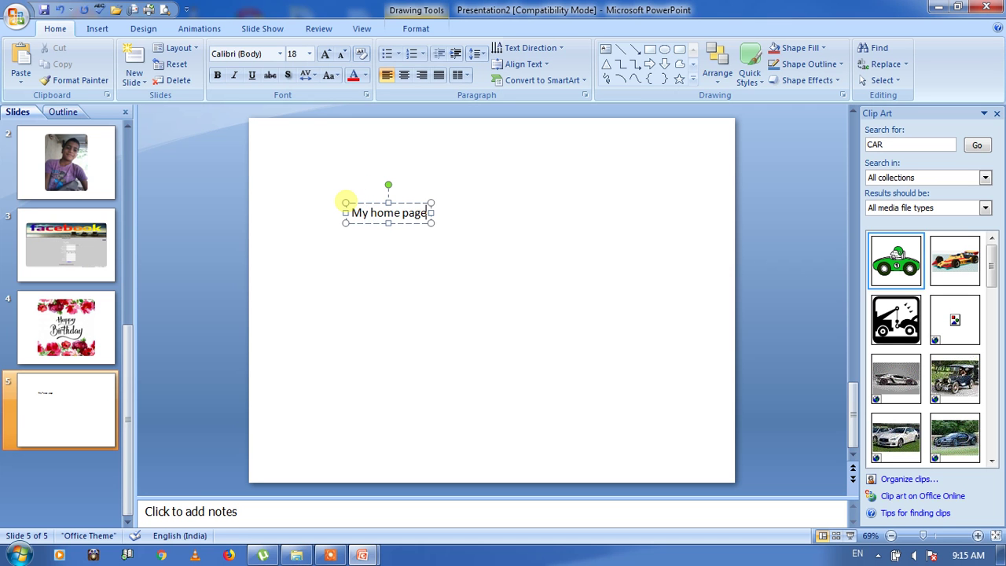
key("Return")
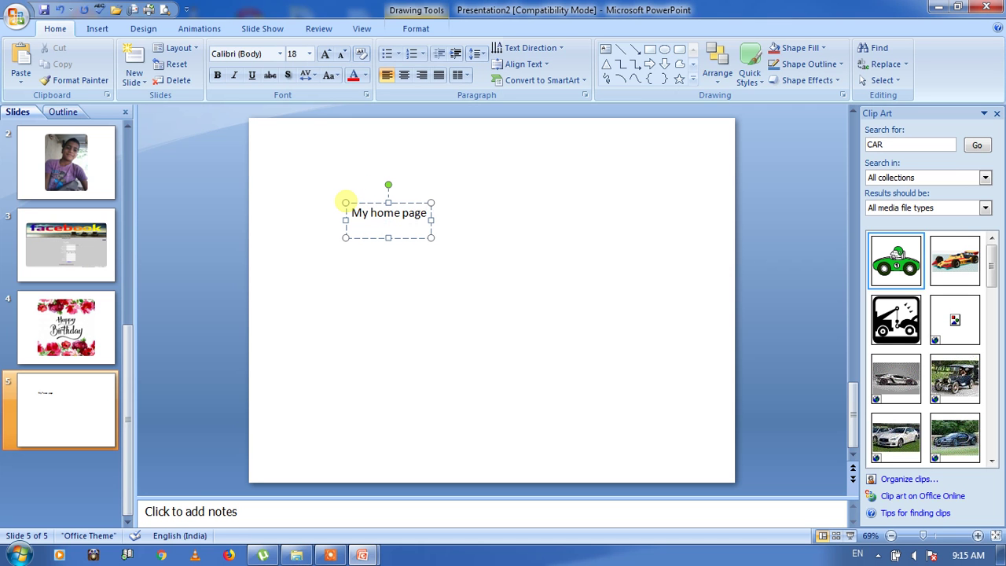
- Link the "My home page" text to the existing file "ICSE Class 10 Computer Applications3" in My Documents
triple_click(354, 215)
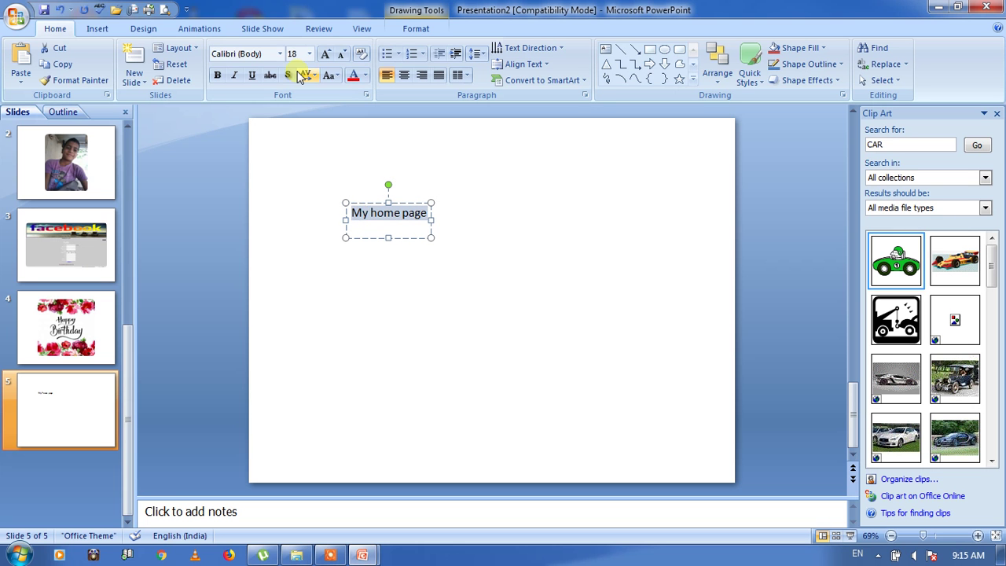
left_click(97, 29)
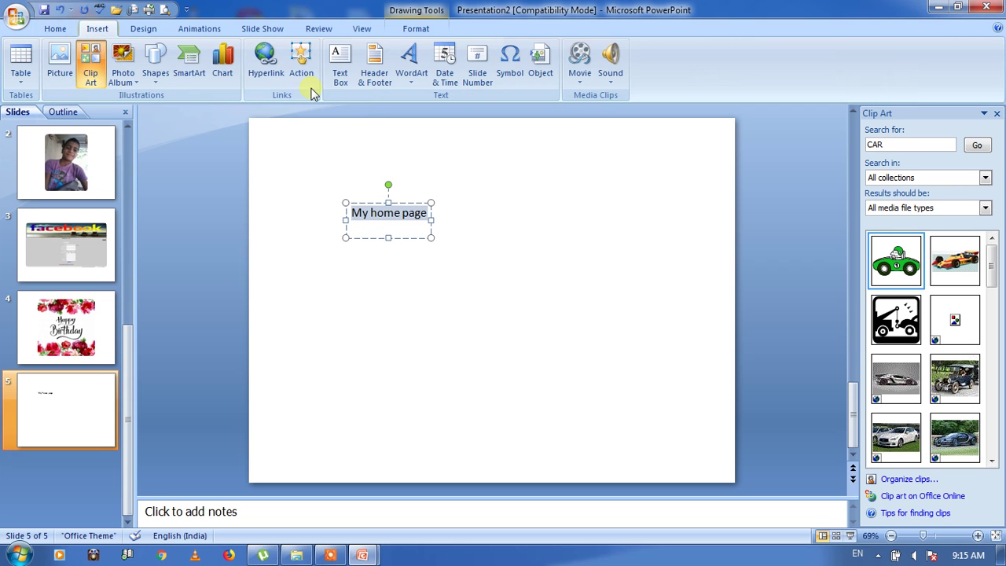
left_click(270, 75)
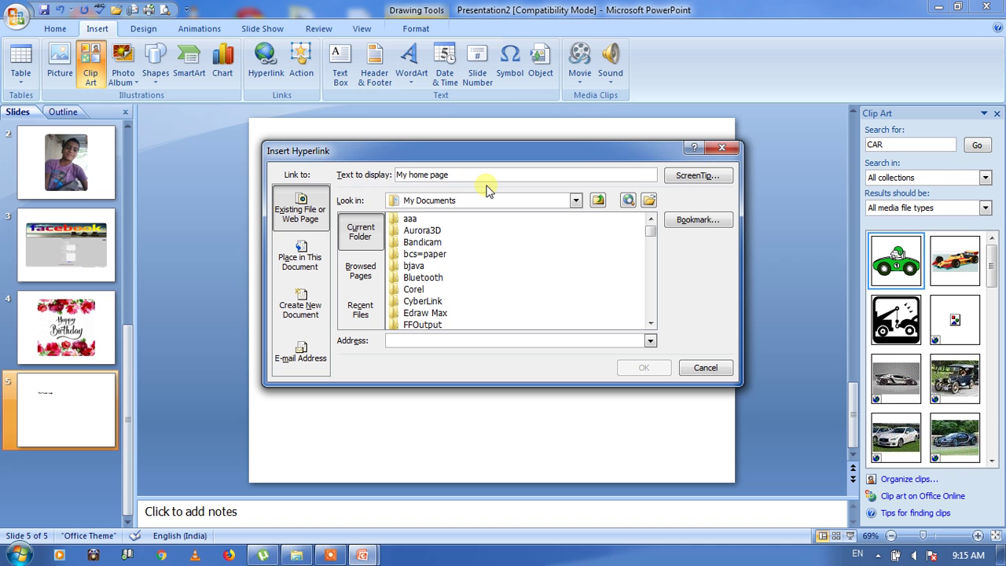
left_click(651, 326)
left_click(651, 325)
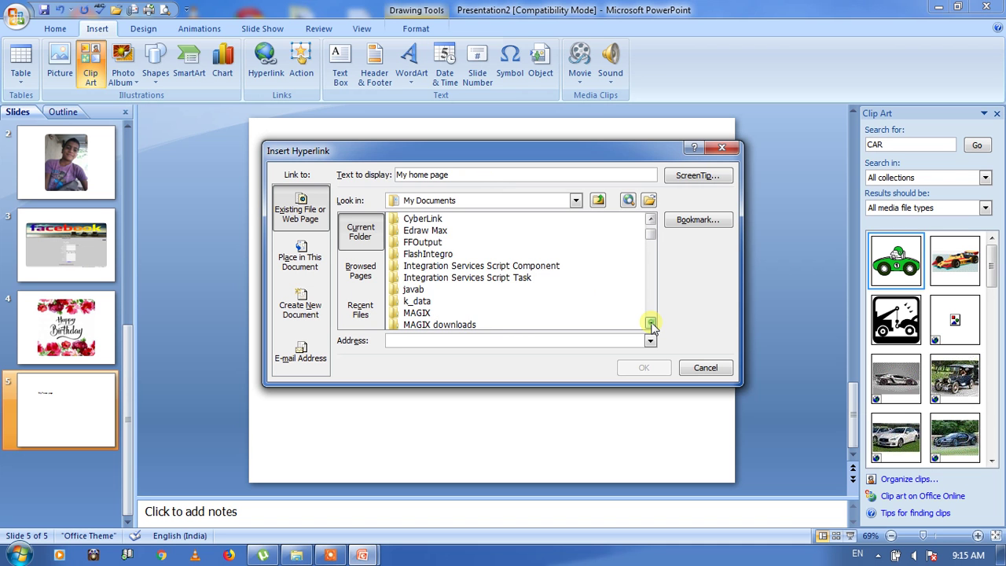
left_click(651, 325)
left_click(651, 326)
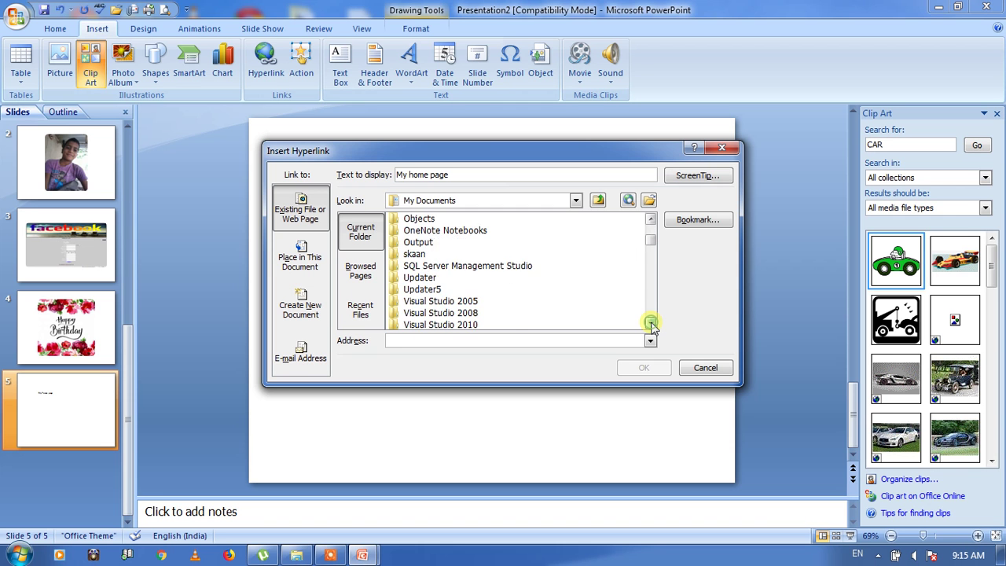
left_click(650, 326)
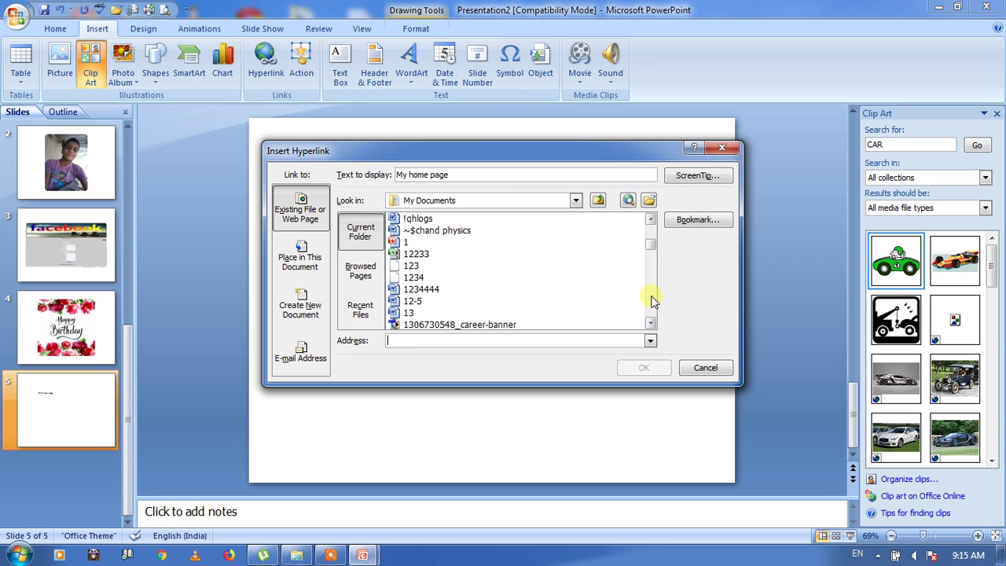
left_click(650, 299)
left_click(651, 297)
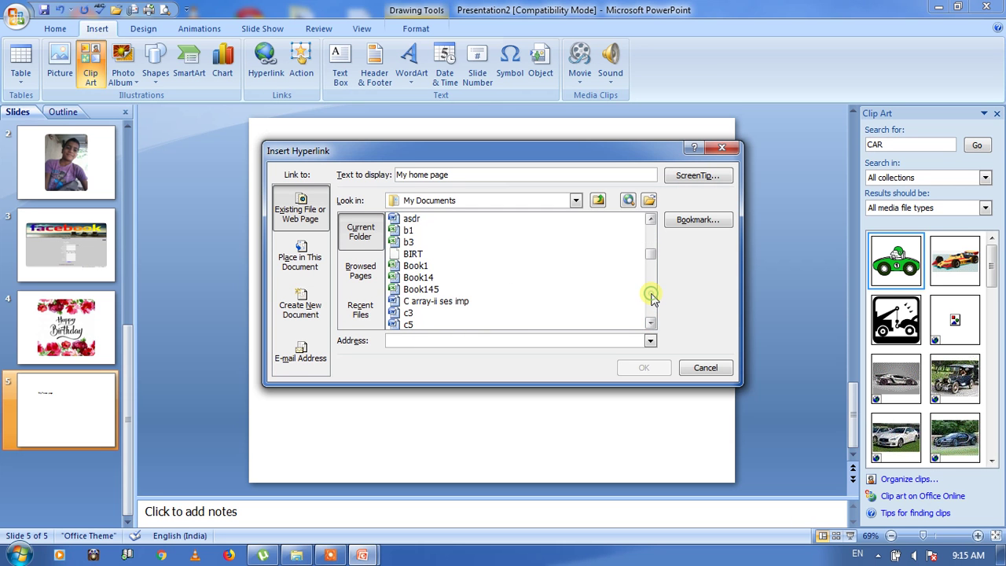
left_click(650, 297)
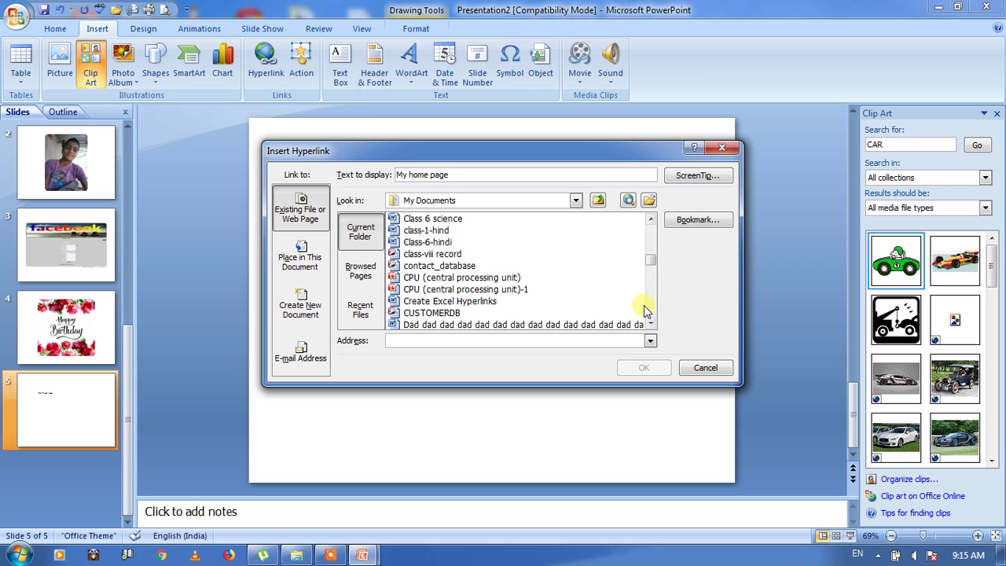
left_click(650, 325)
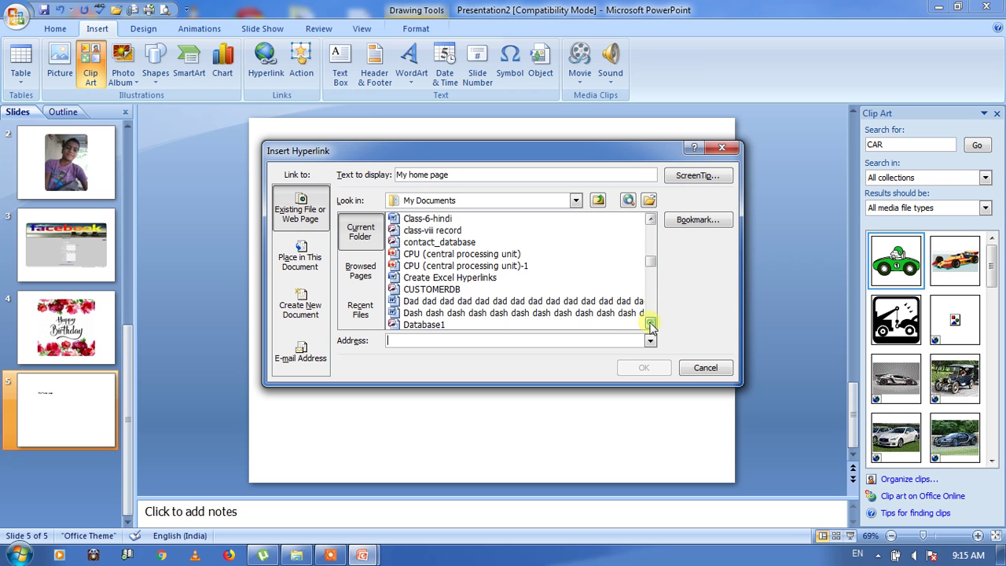
left_click(650, 324)
left_click(650, 324)
left_click(650, 325)
left_click(650, 324)
left_click(651, 325)
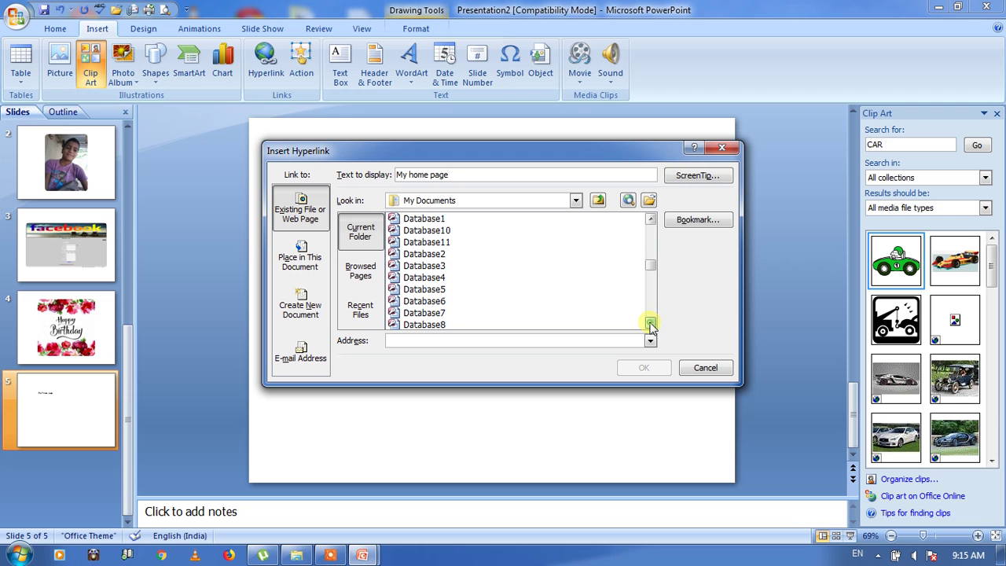
left_click(650, 325)
left_click(651, 325)
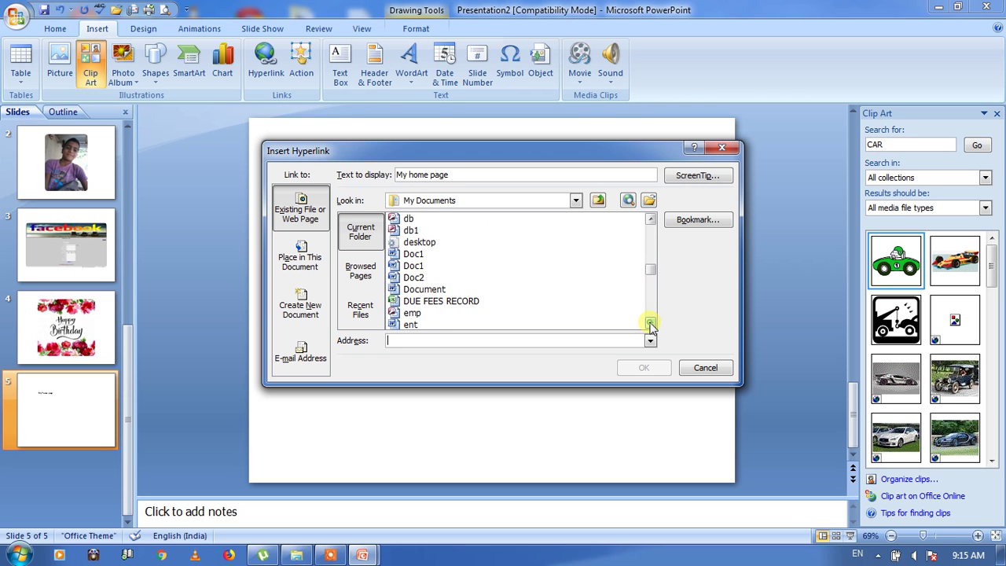
left_click(651, 324)
left_click(650, 324)
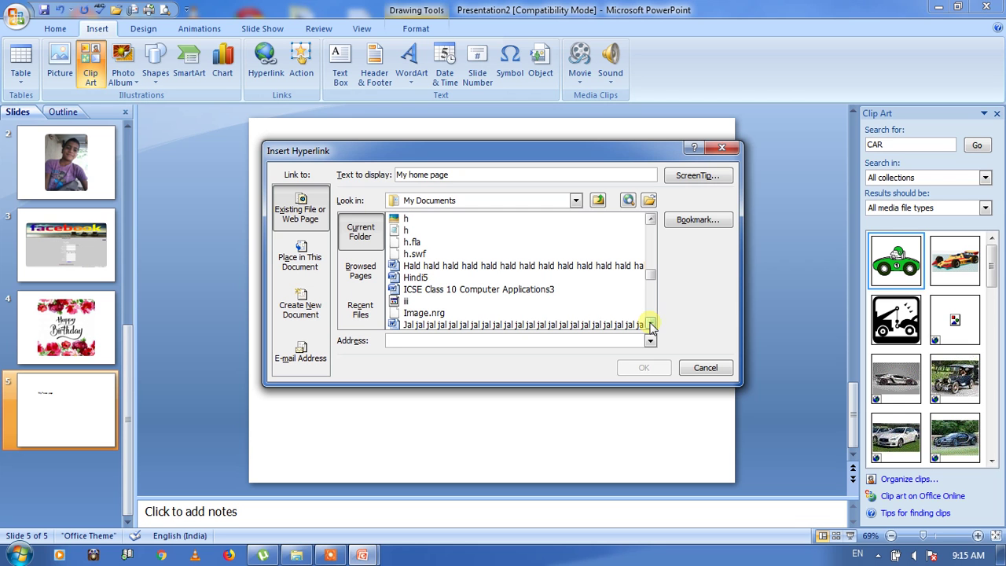
left_click(422, 291)
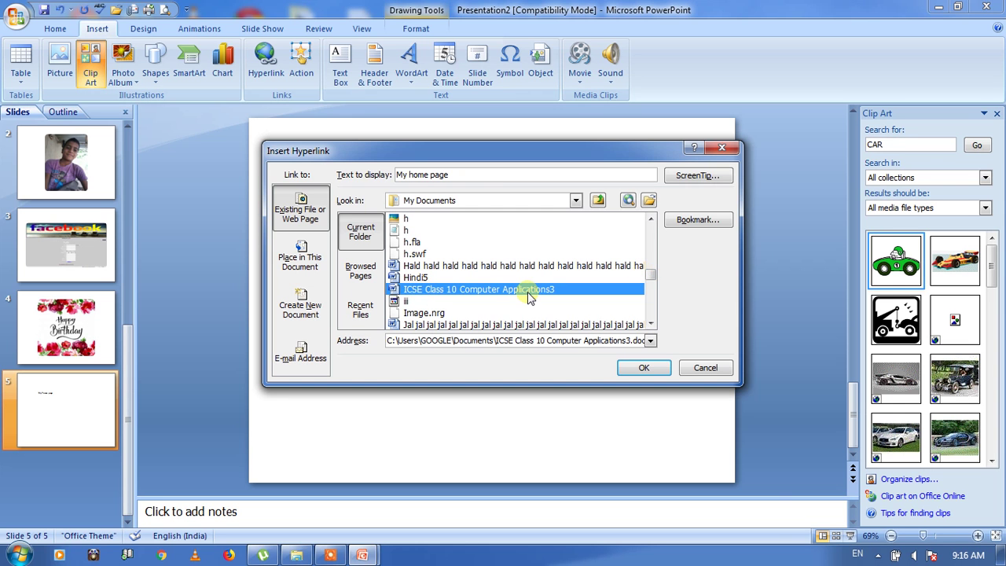
left_click(643, 368)
left_click(573, 238)
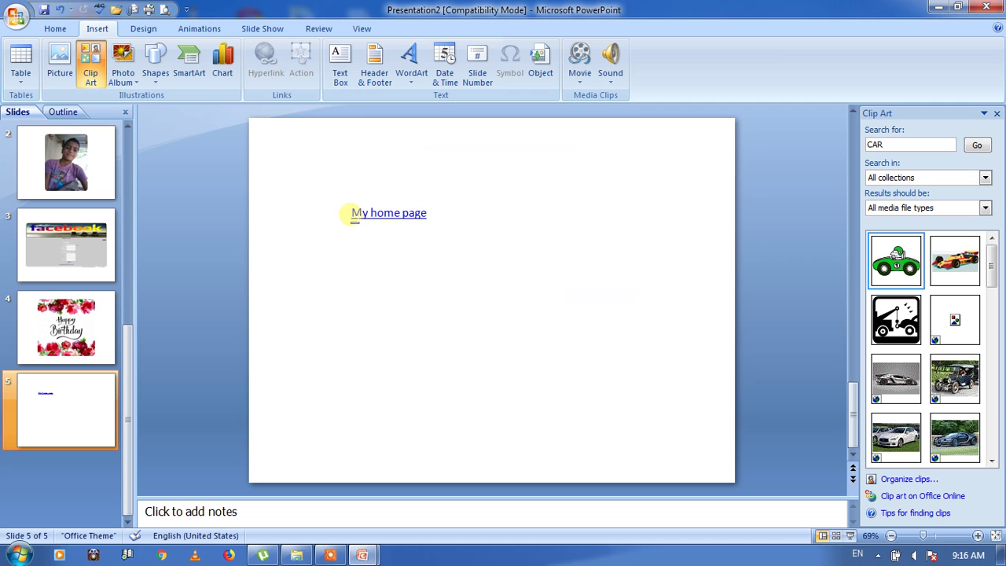
- Enlarge the "My home page" hyperlink text to font size 66
left_click_drag(355, 220, 440, 231)
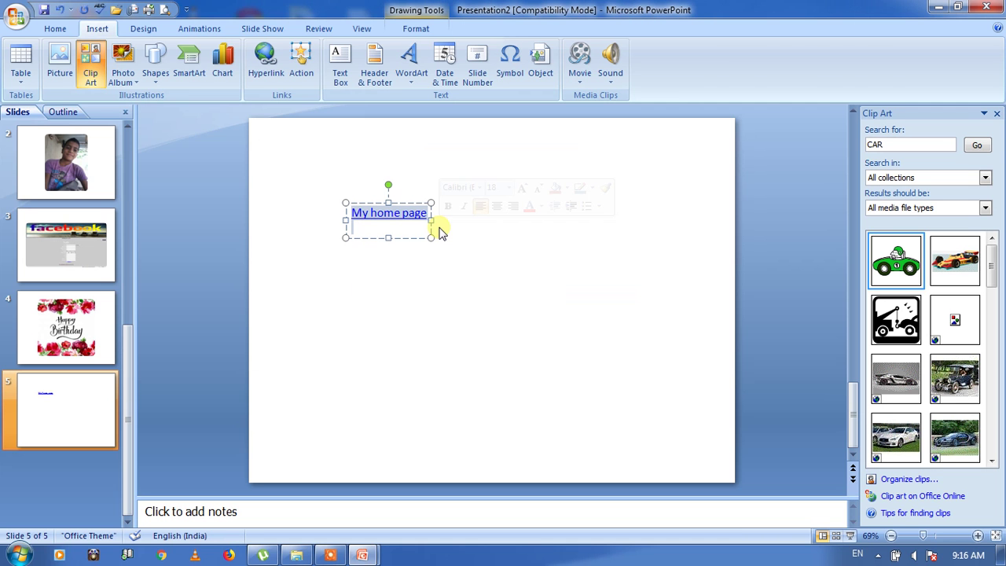
left_click(51, 29)
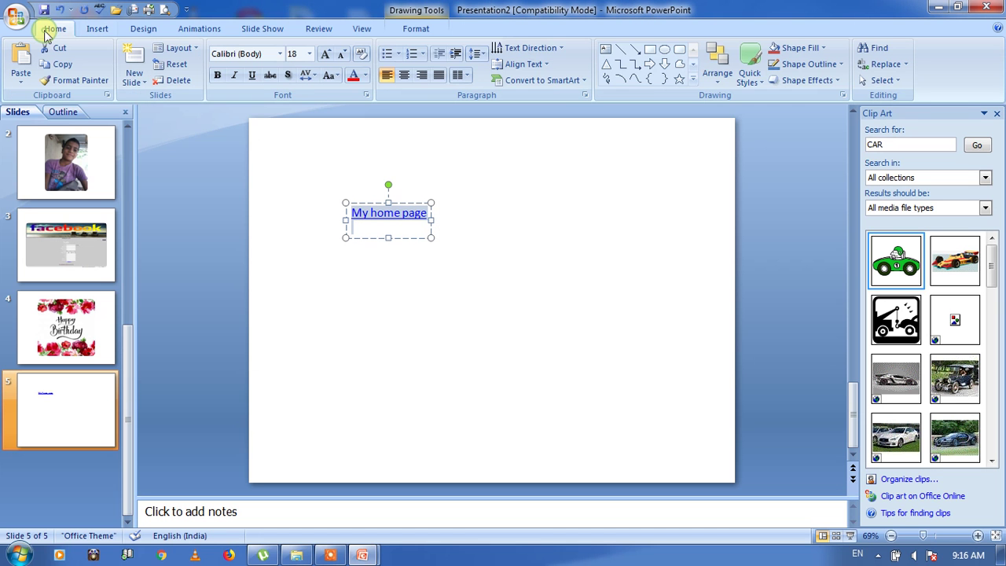
left_click(326, 55)
left_click(325, 54)
left_click(326, 54)
left_click(326, 54)
left_click(326, 54)
left_click(325, 54)
left_click(325, 54)
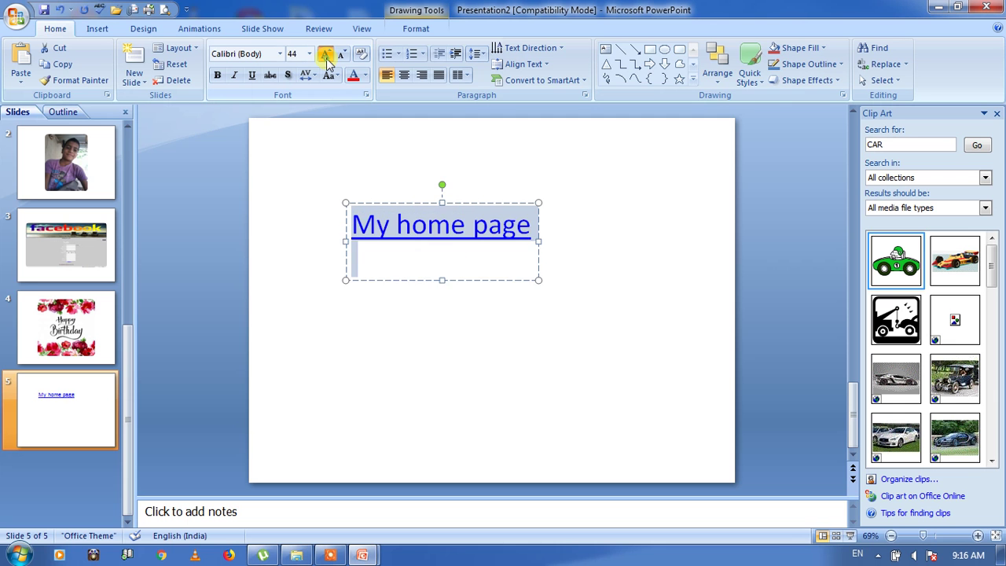
left_click(325, 55)
left_click(326, 55)
left_click(325, 55)
left_click(326, 56)
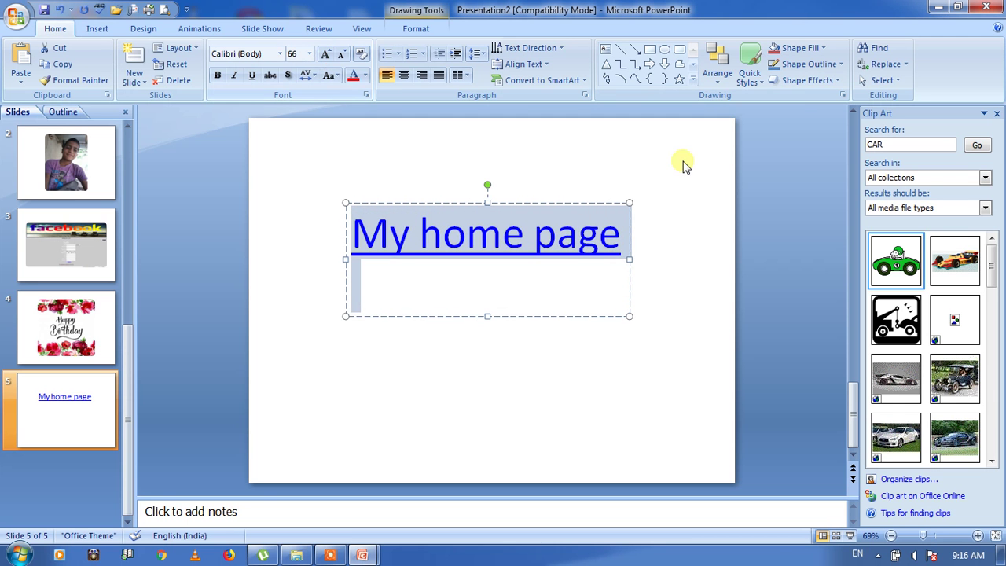
left_click(790, 228)
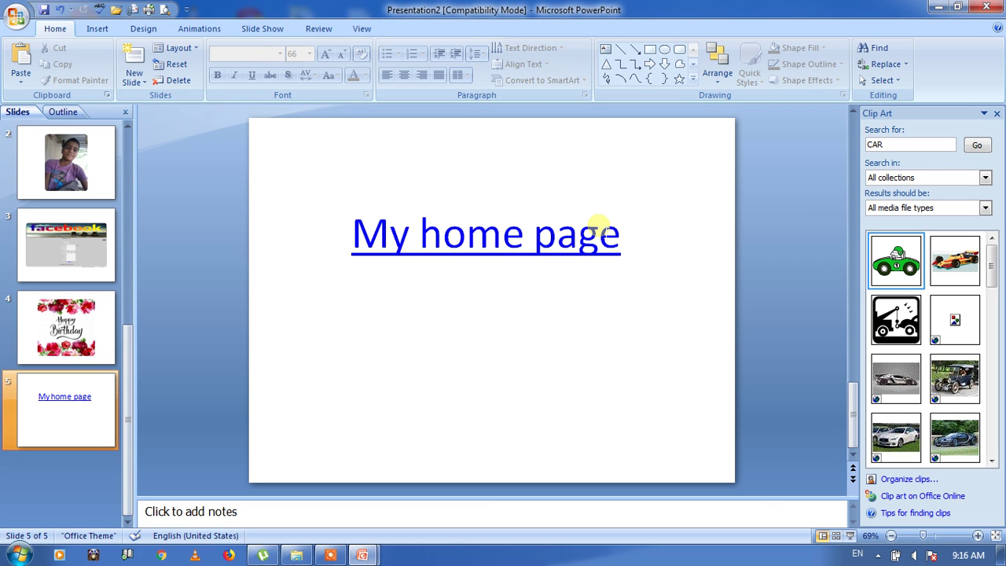
- Copy the hyperlink of the "My home page" text and deselect the text box
right_click(518, 245)
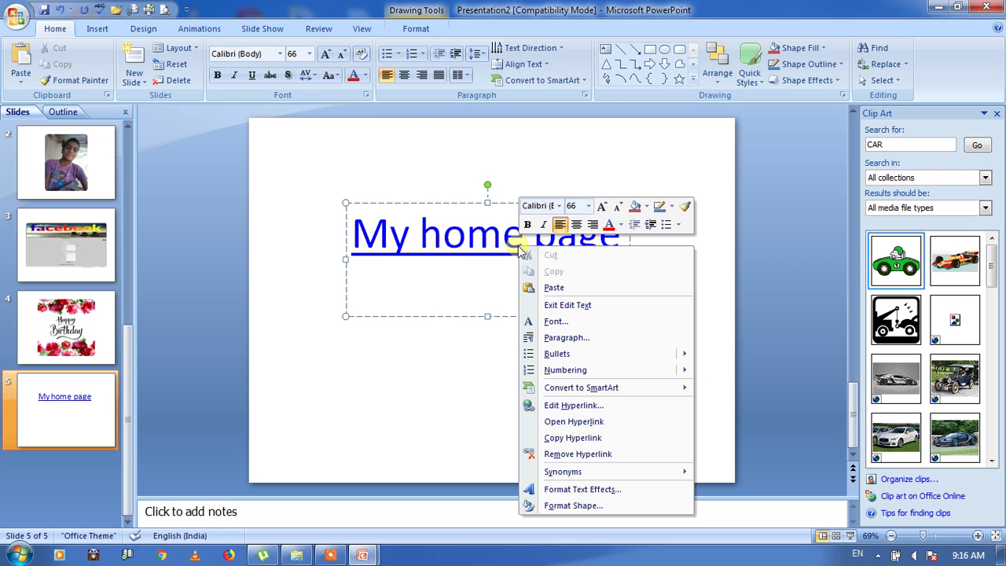
left_click(568, 440)
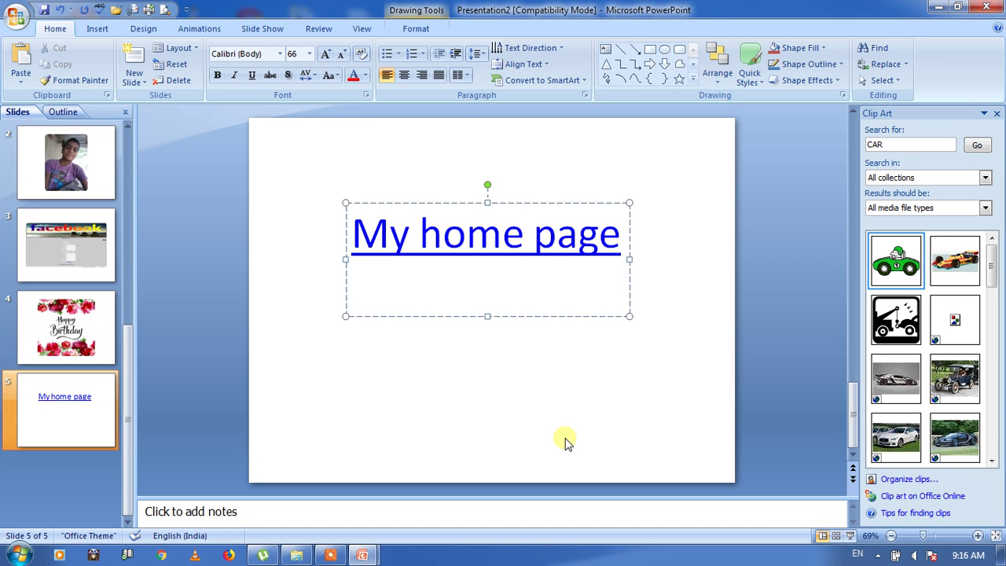
left_click(334, 234)
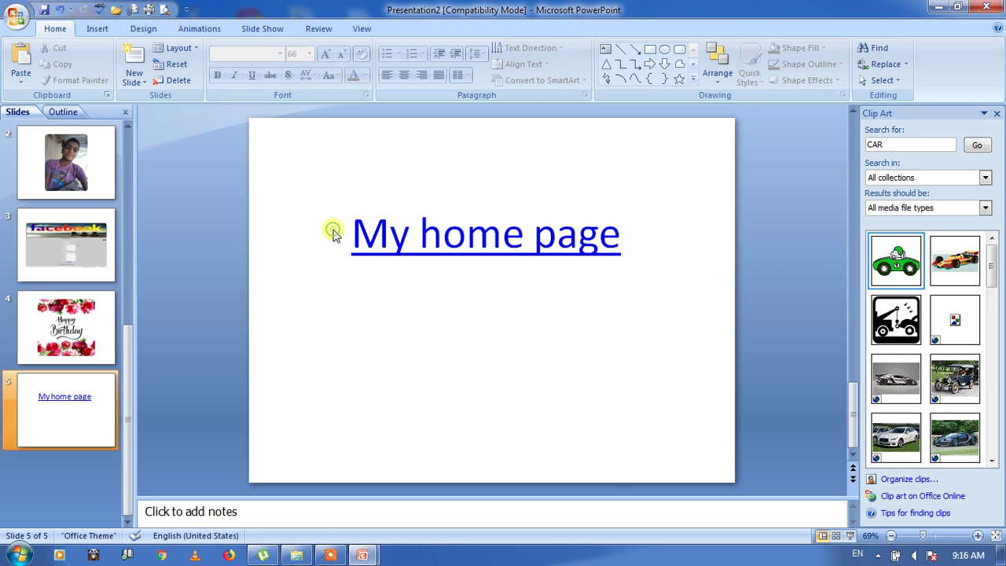
- Open the "My home page" hyperlink despite the security notice, switch to Word to view the linked document, and close it
right_click(448, 245)
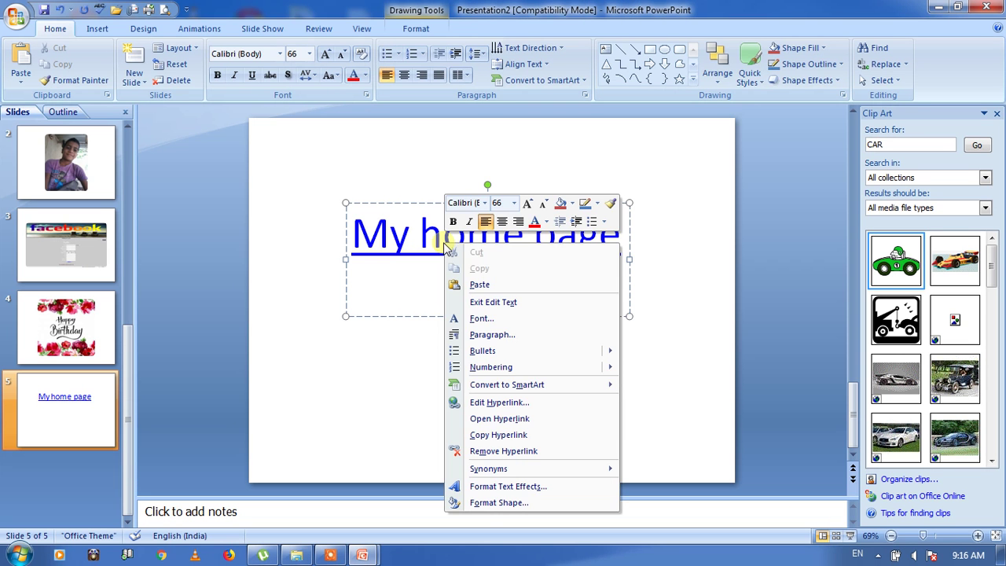
left_click(504, 418)
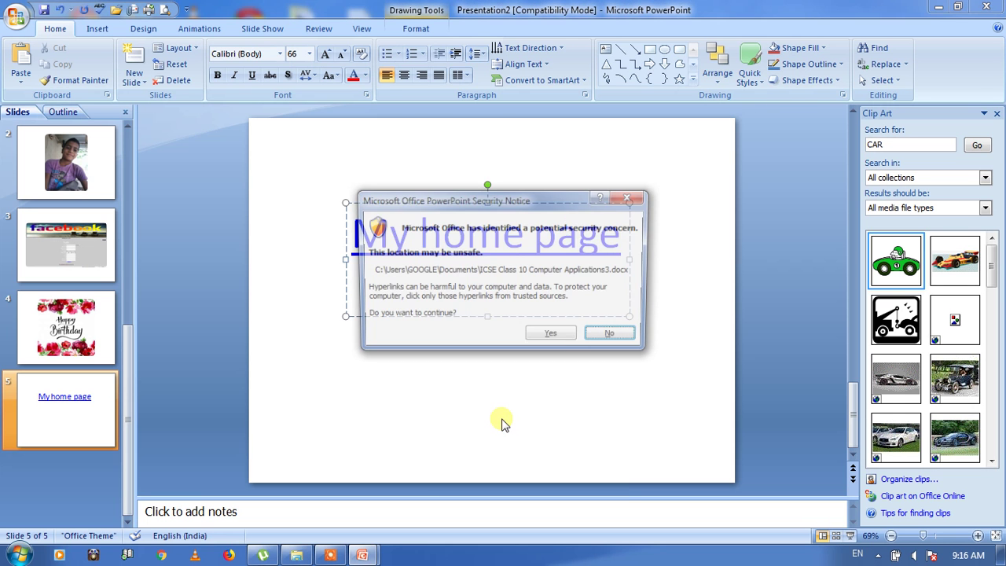
left_click(550, 335)
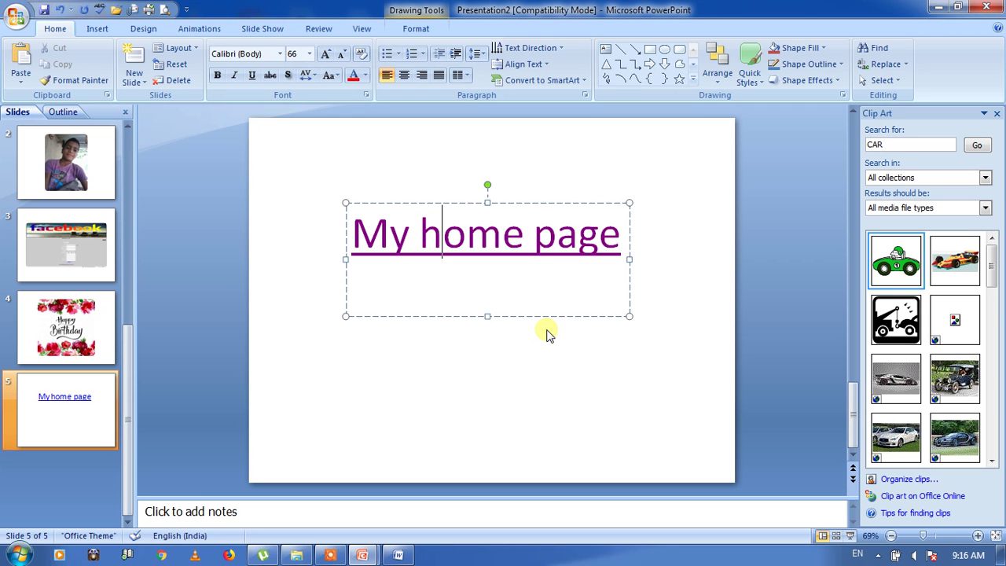
left_click(398, 555)
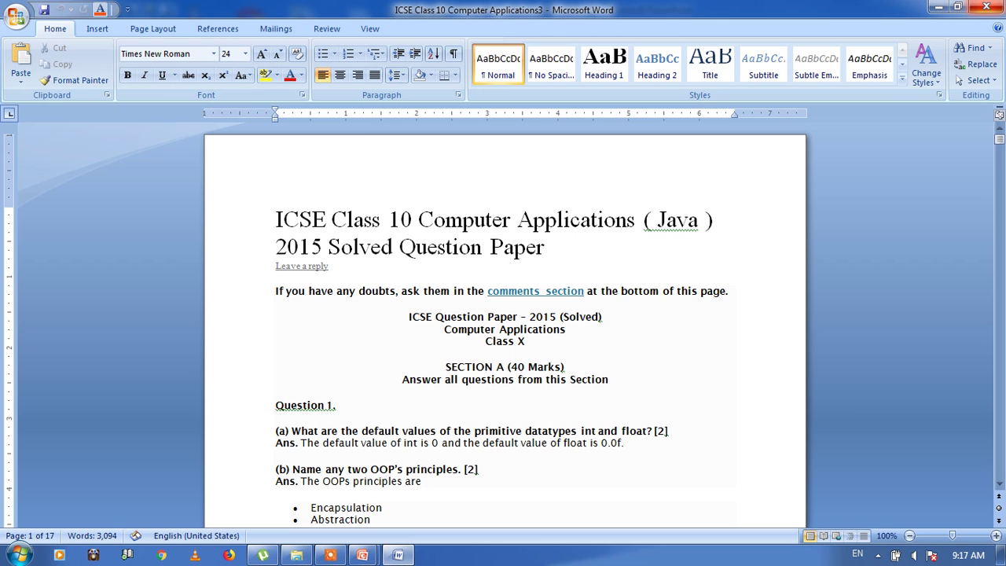
left_click(992, 9)
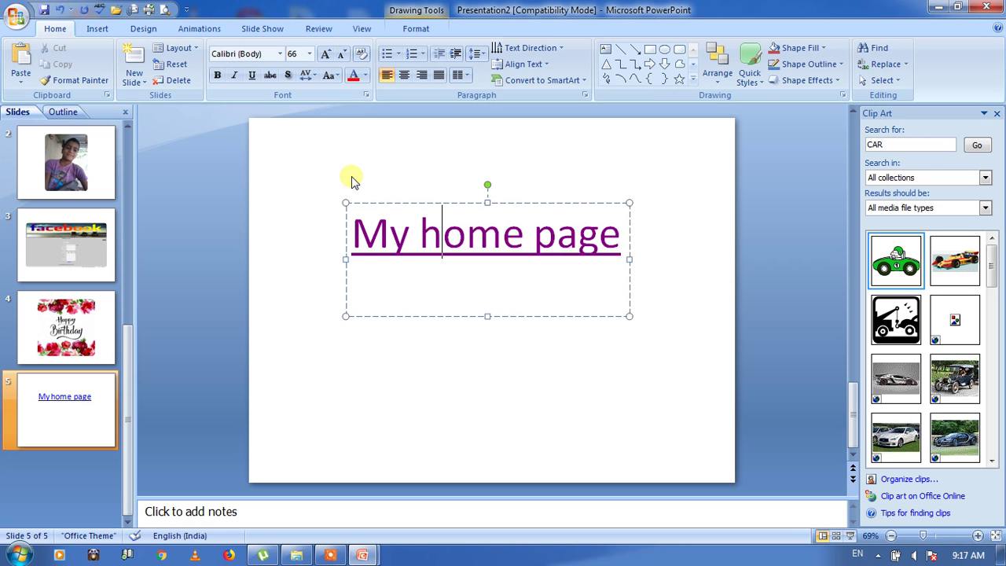
left_click(311, 413)
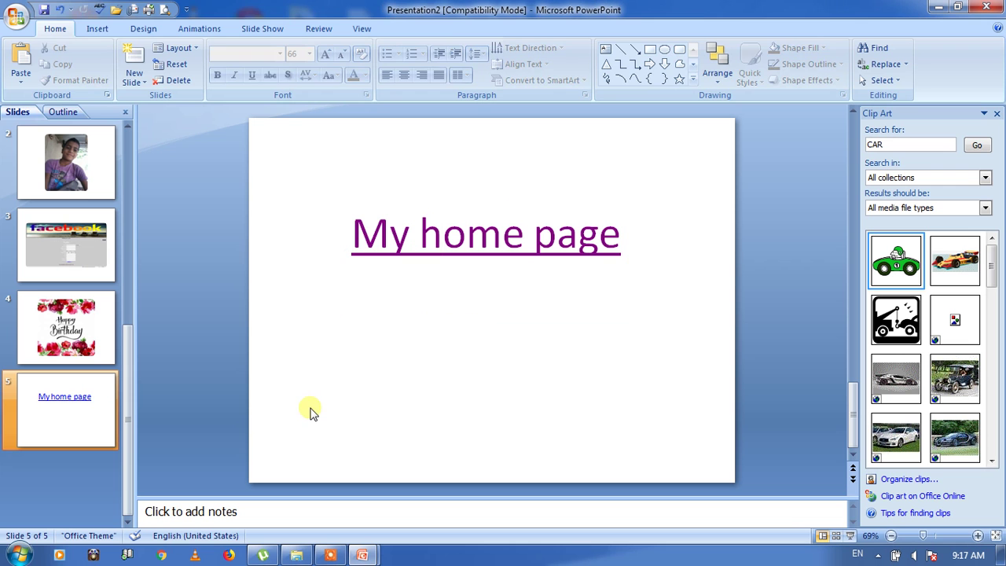
- Insert a text box below the "My home page" text containing three lines: "Ghjghgjh", "Khjhkh" and "hjkhkjhkjh"
left_click(97, 32)
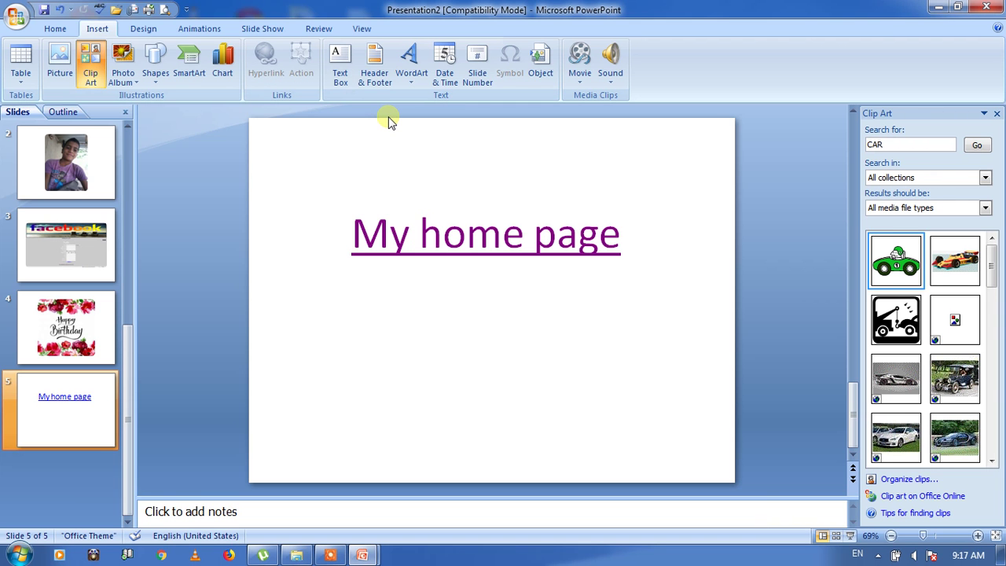
left_click(340, 77)
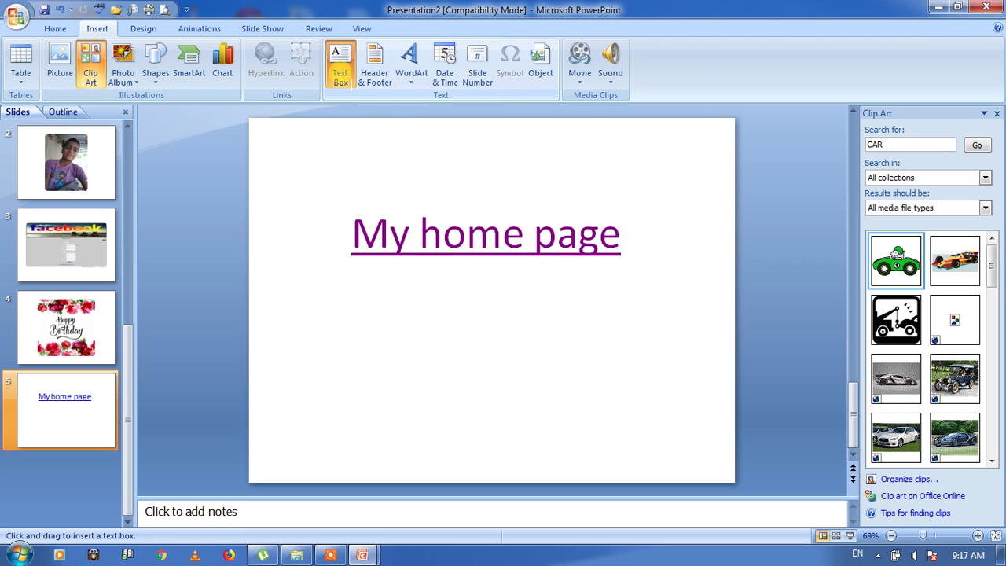
left_click(432, 324)
type("ghjghg")
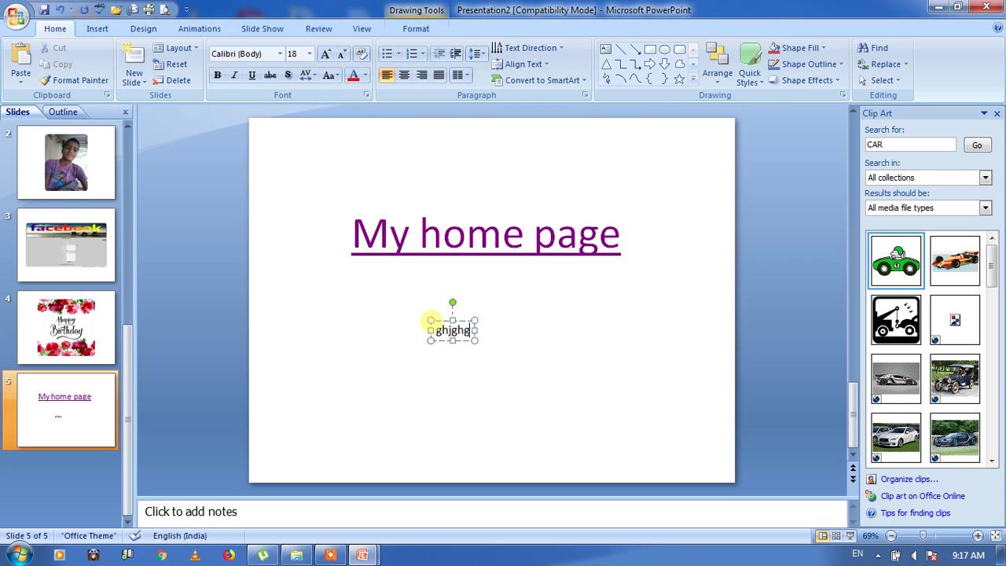
type("jh")
key("Return")
type("khjhkh")
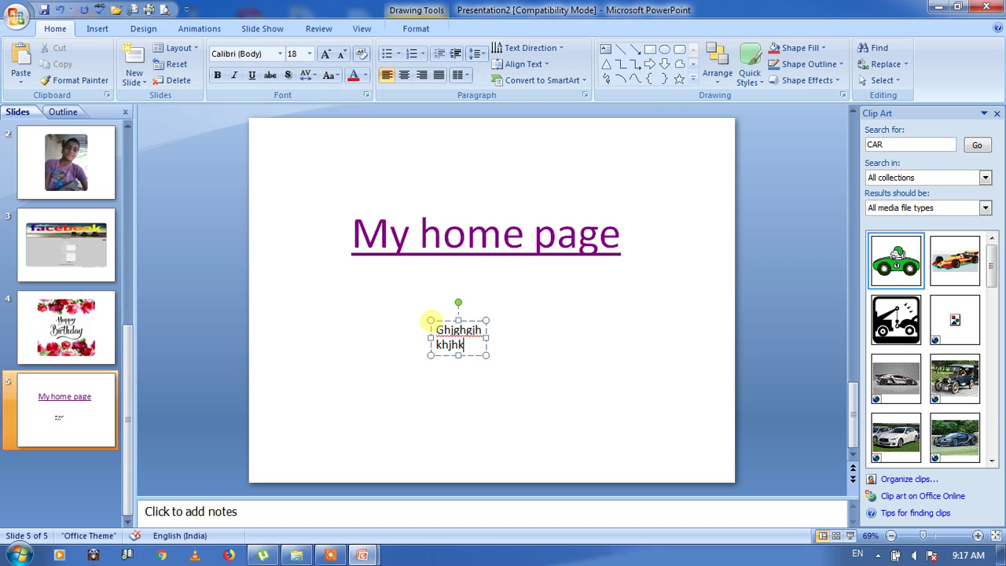
key("Return")
type("hjkhkjhkjh")
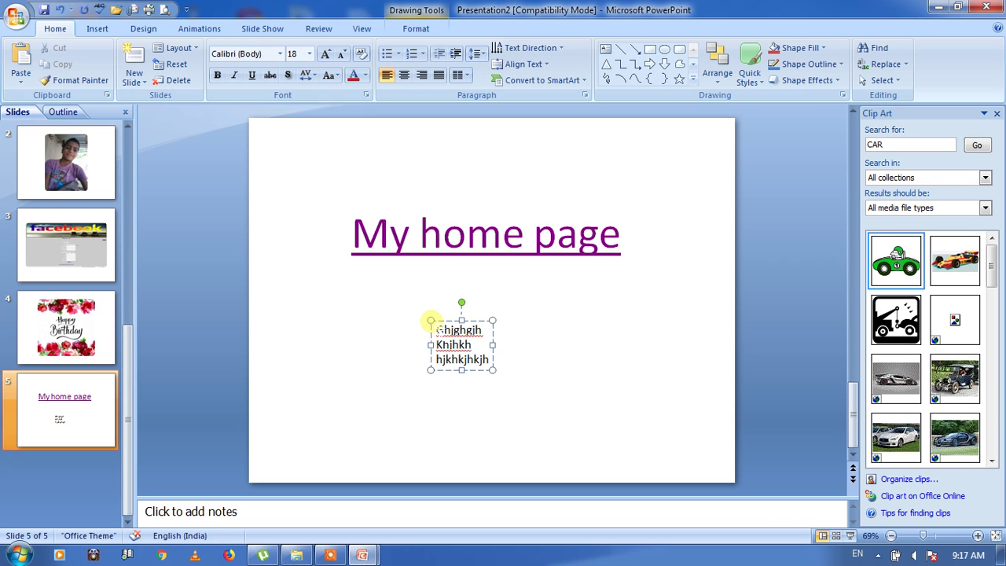
- Add an automatically updating date and the slide number to the current slide's footer area, and select each one on the slide
left_click(97, 28)
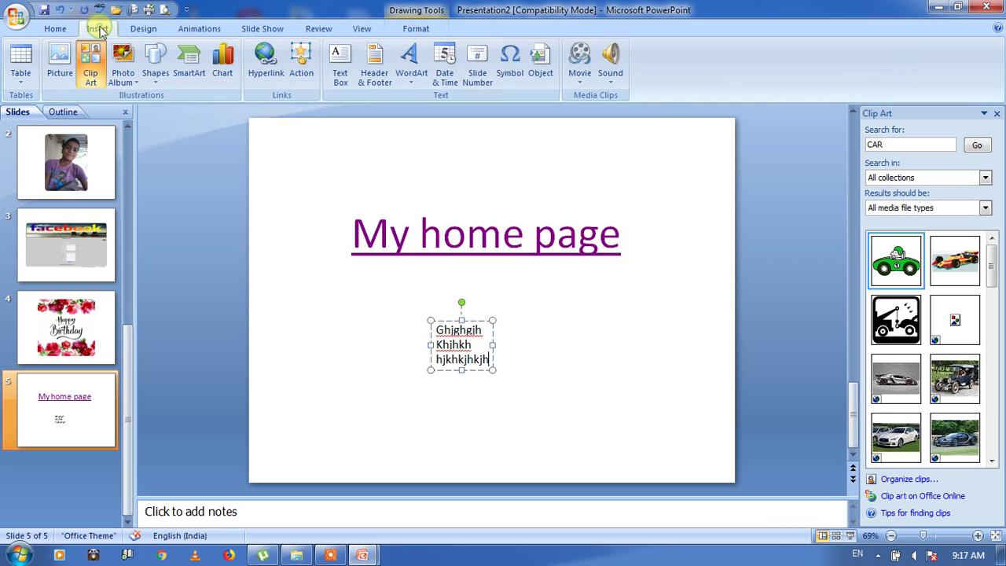
left_click(387, 89)
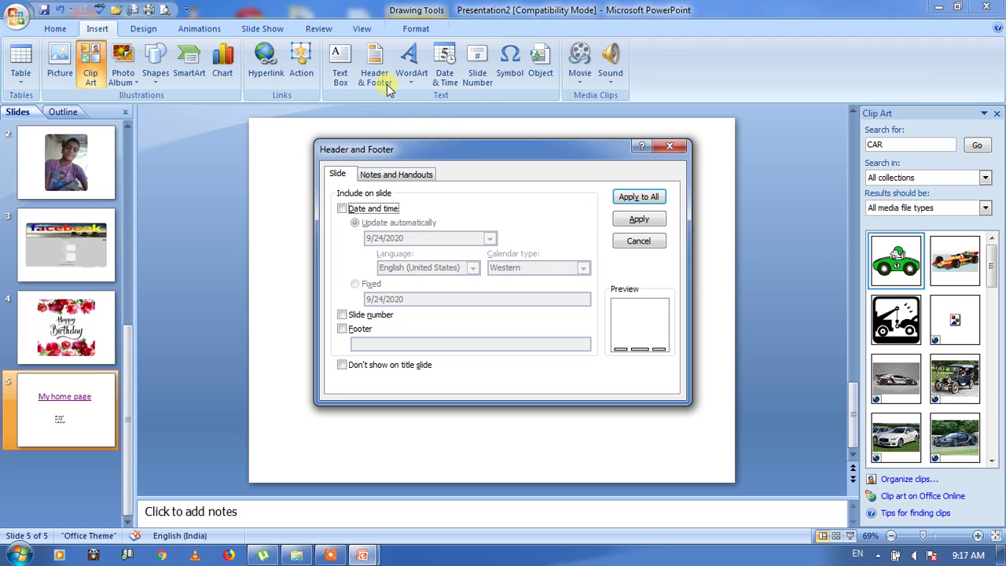
left_click(354, 211)
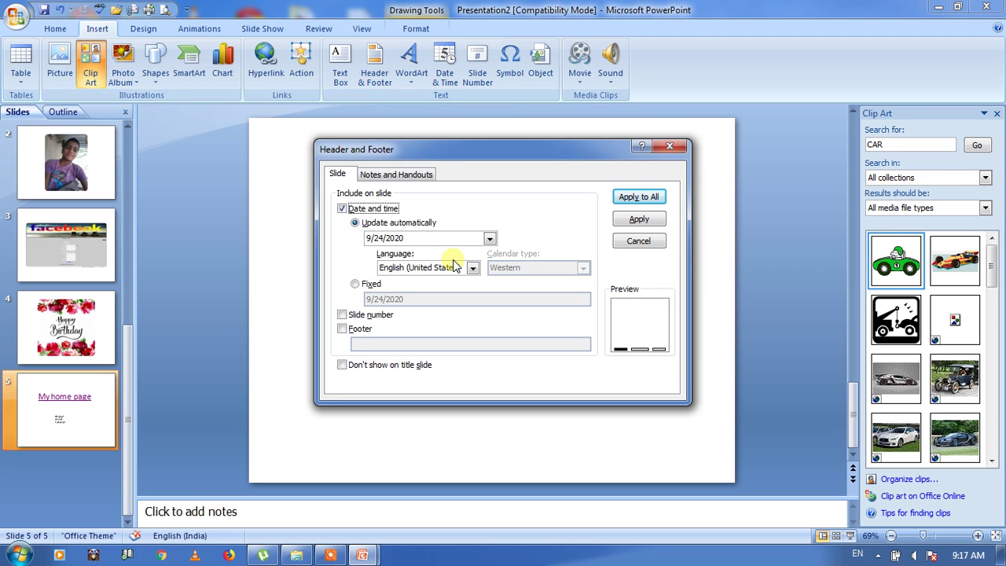
left_click(343, 317)
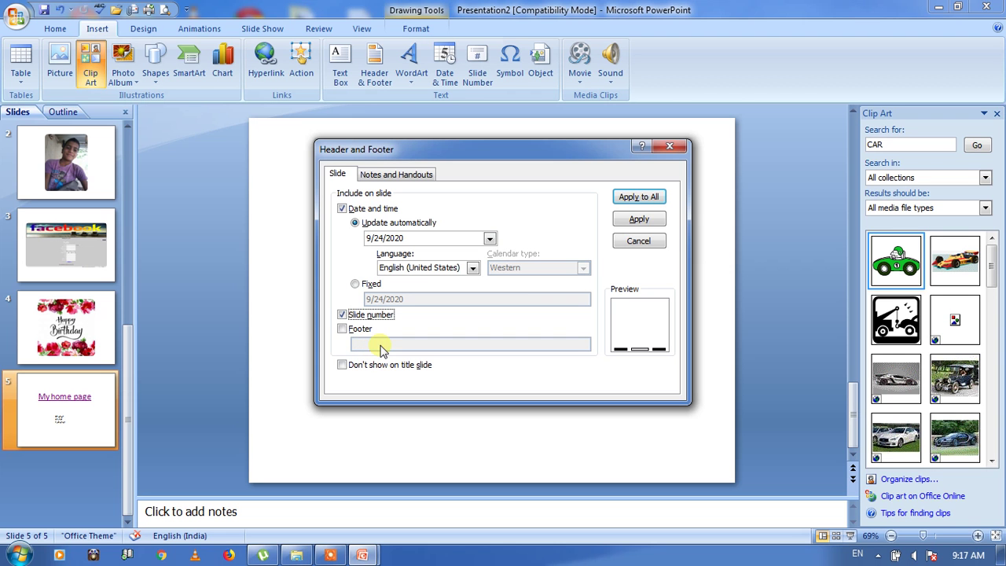
left_click(640, 220)
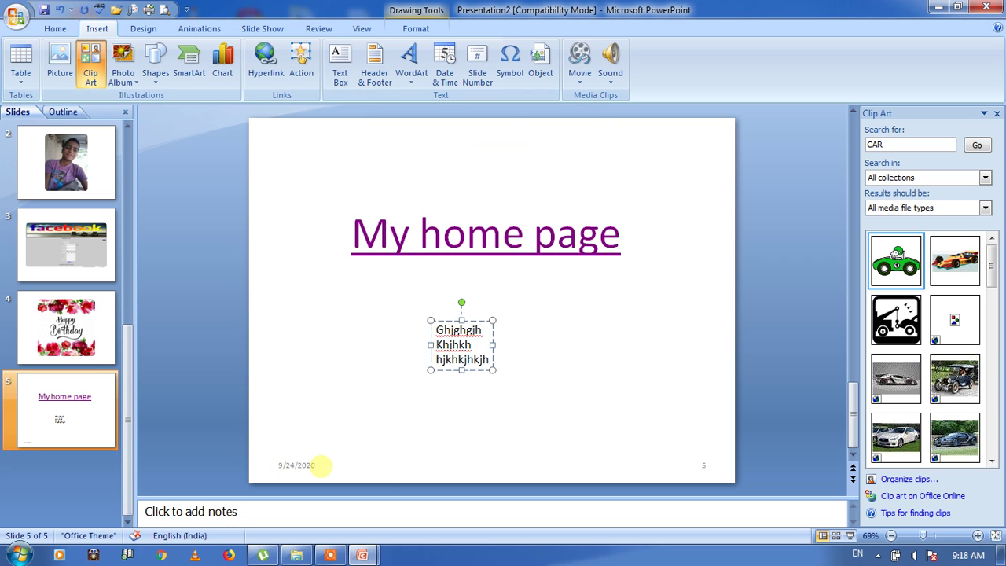
left_click_drag(322, 466, 294, 465)
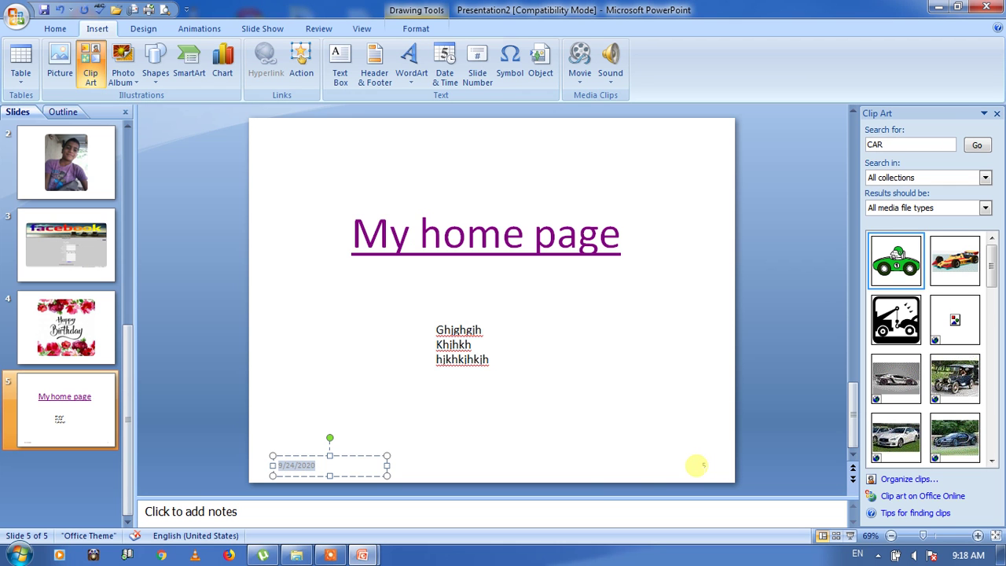
left_click(709, 465)
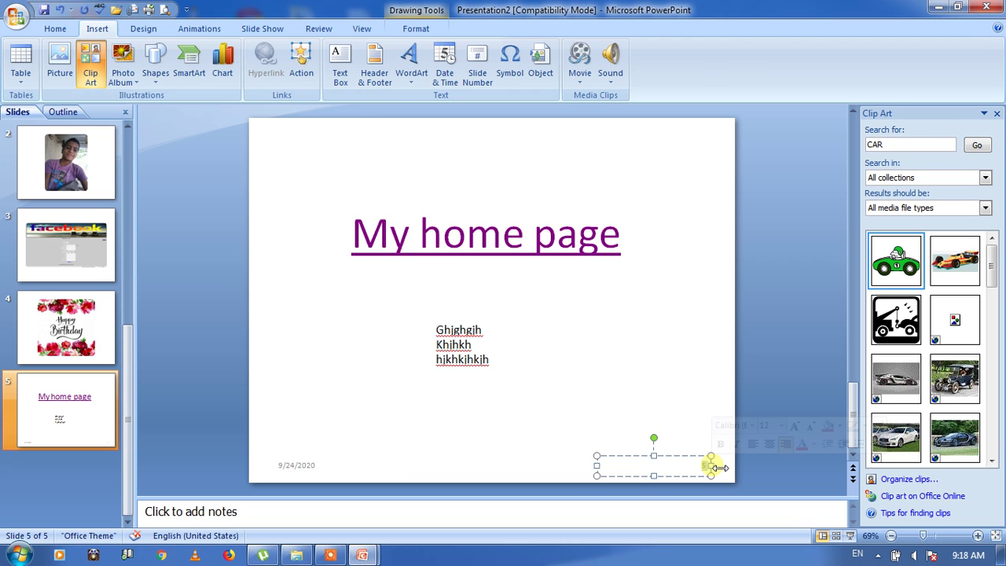
- Examine the header and footer options for notes and handouts, and close the dialog without applying changes
left_click(376, 77)
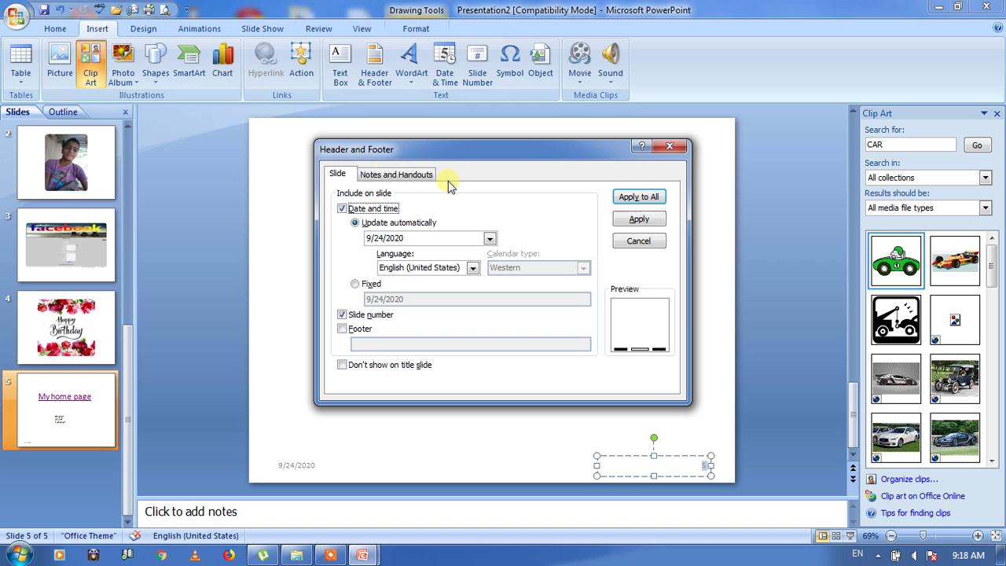
left_click(408, 177)
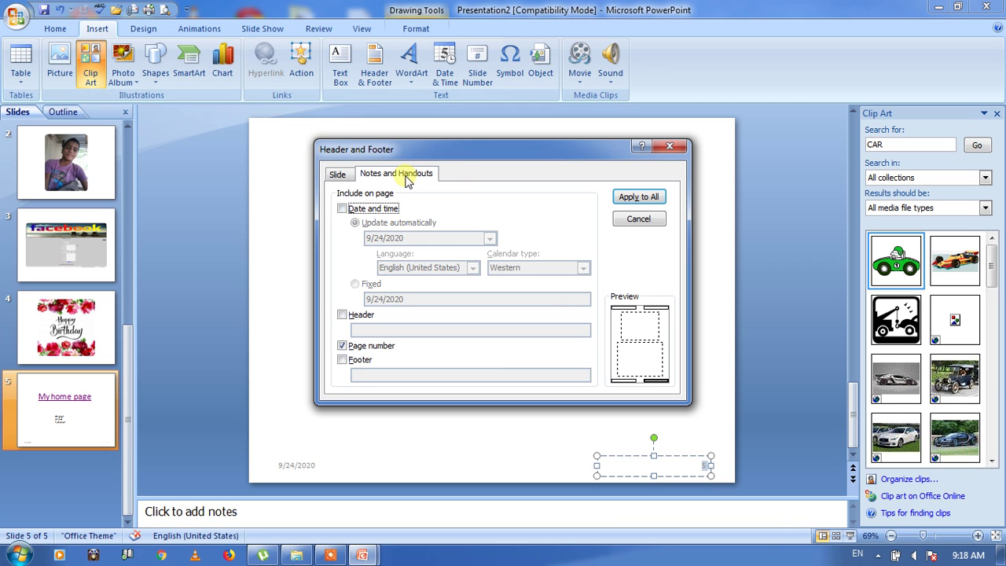
left_click(338, 175)
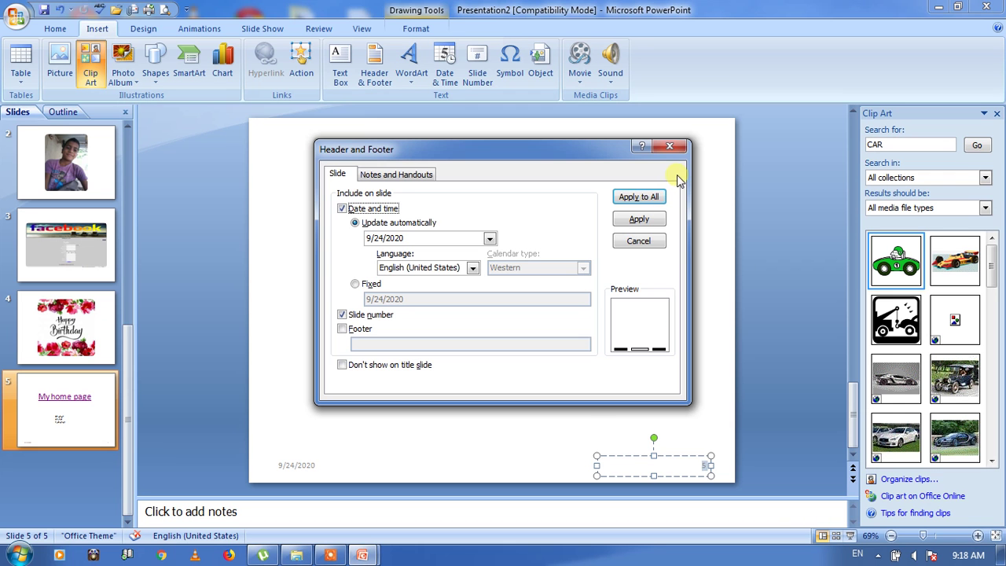
left_click(668, 147)
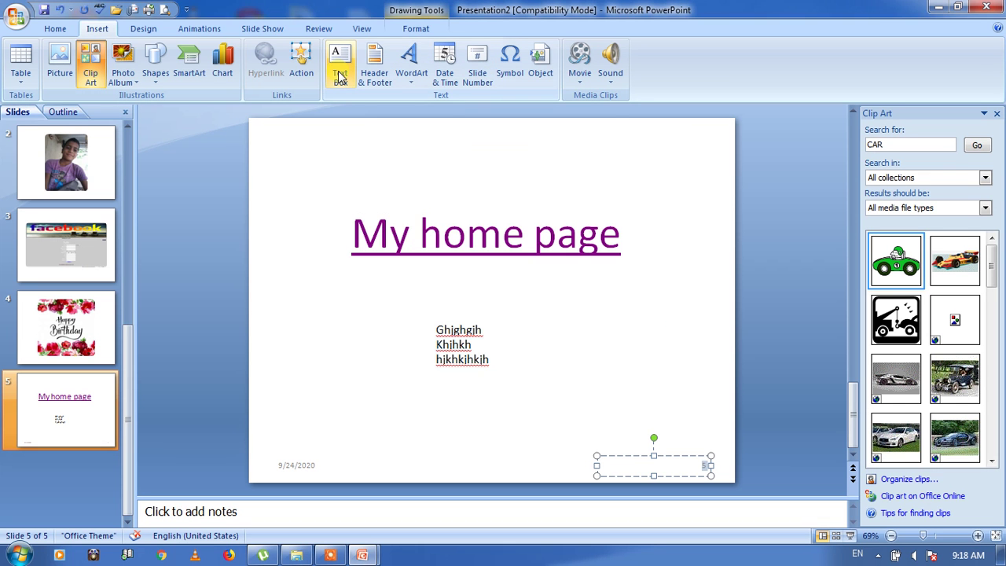
- Insert a WordArt object in the solid orange style from the selected slide number on the current slide
left_click(418, 79)
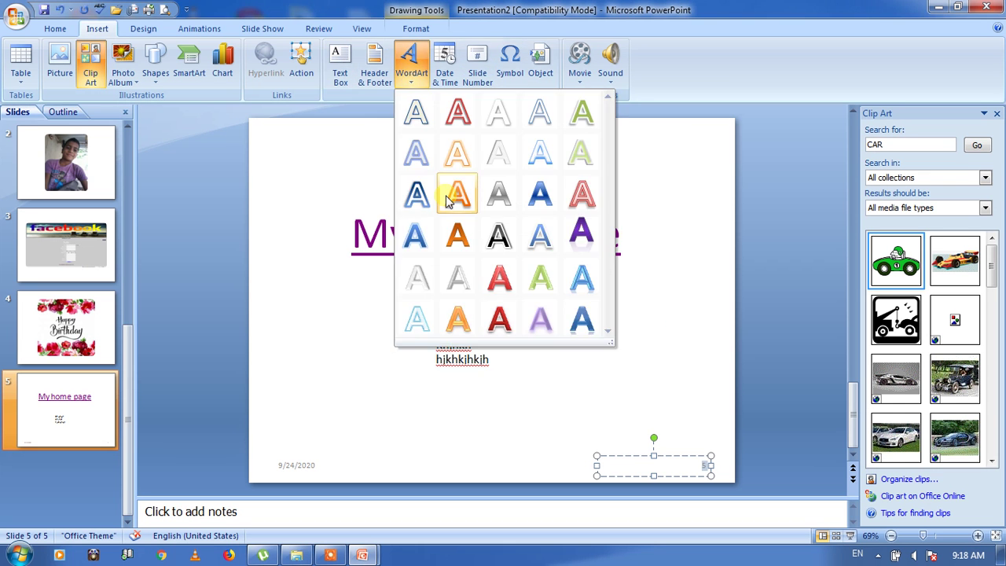
left_click(459, 240)
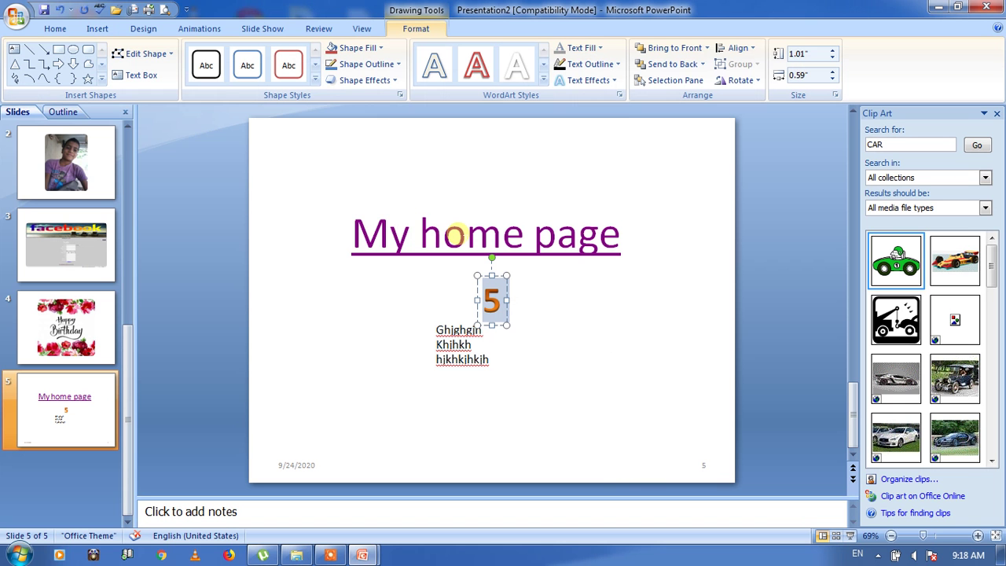